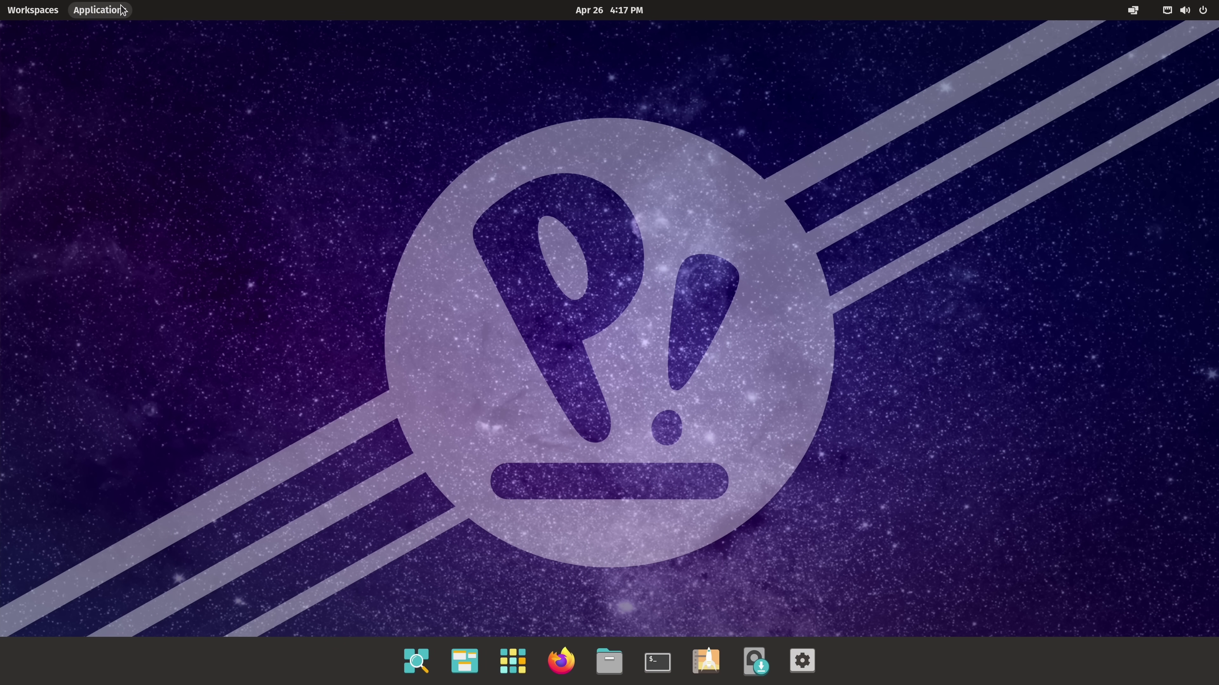
Launch Install Pop!_OS from the app library and choose English with the United States region
left_click(98, 10)
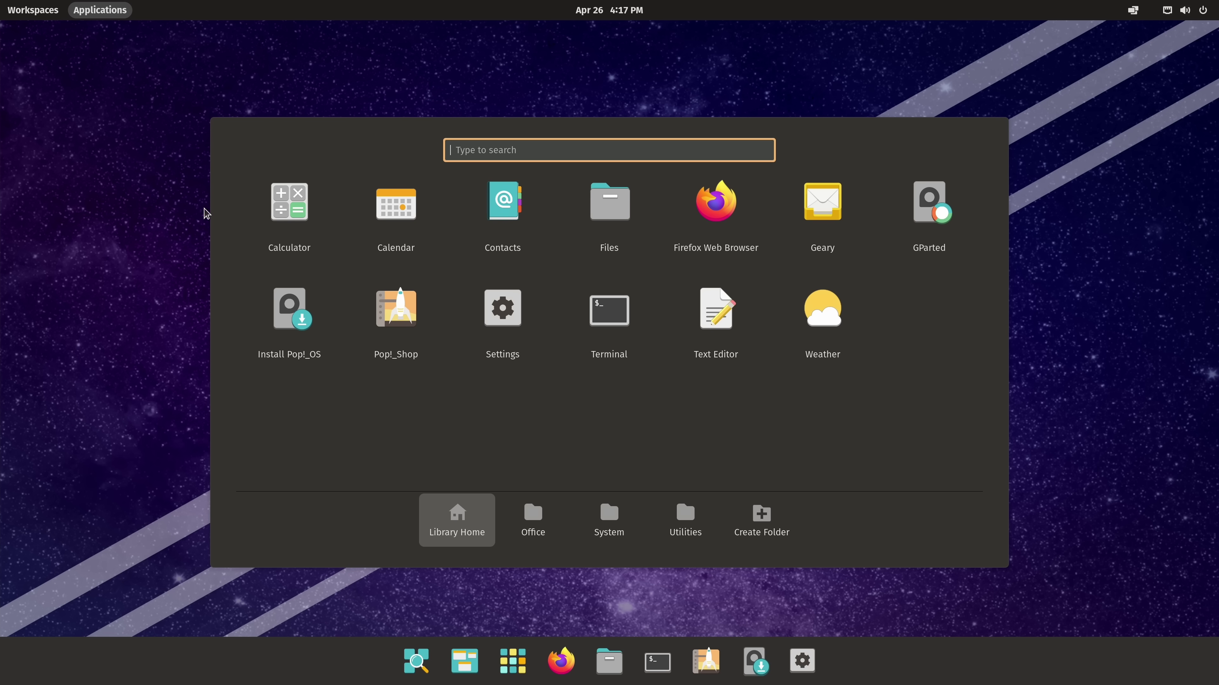
left_click(289, 311)
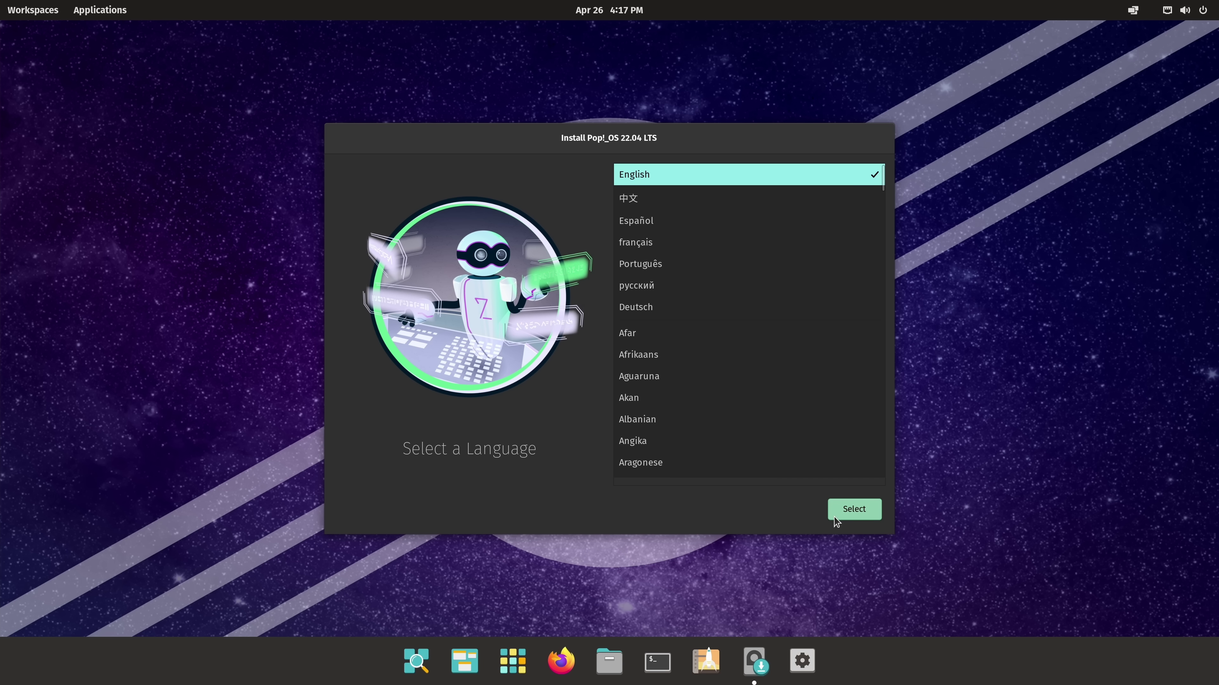
left_click(844, 517)
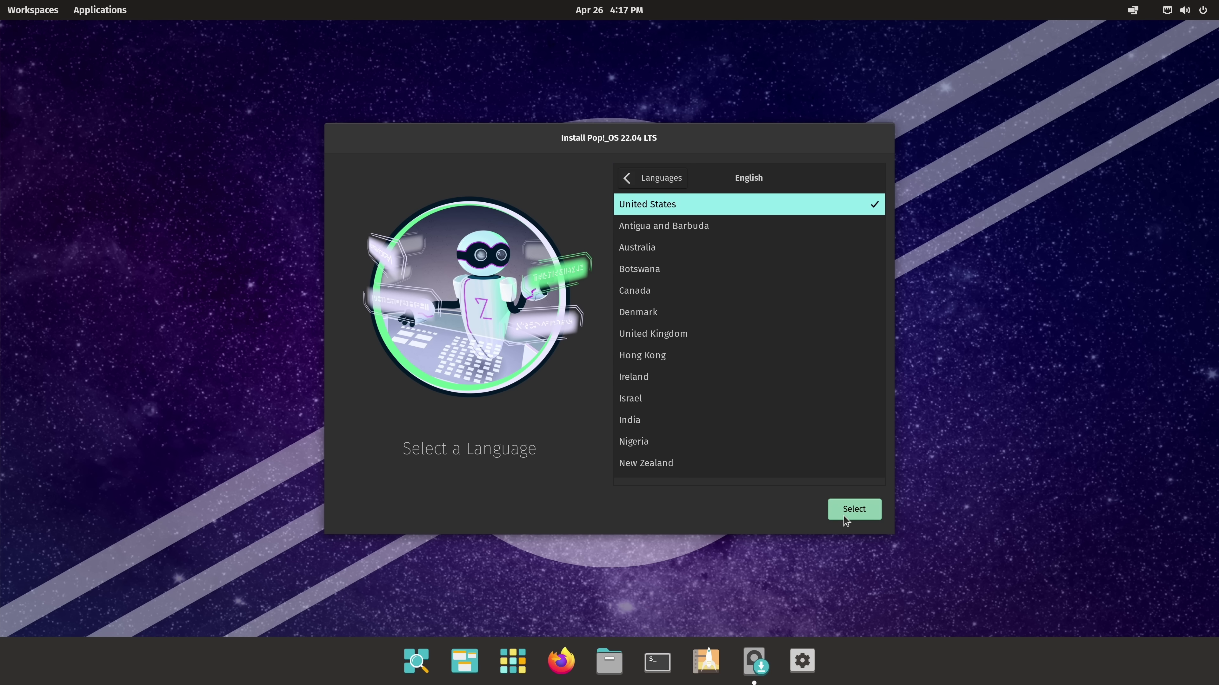
left_click(843, 516)
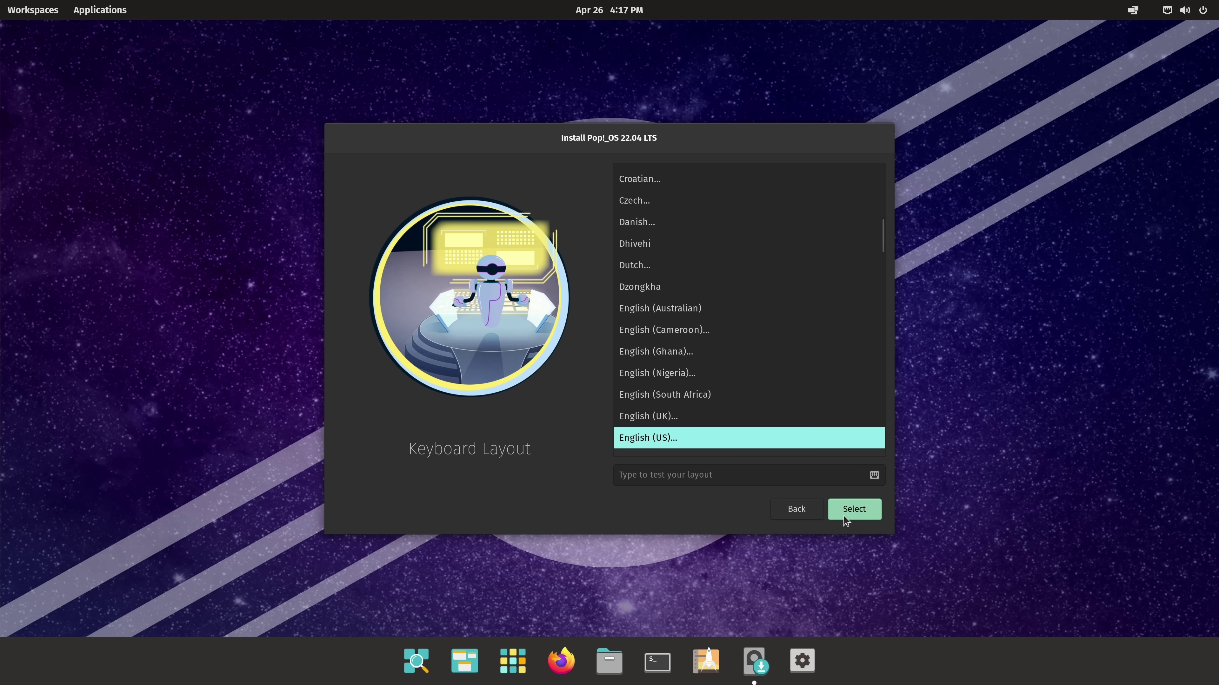
Pick the Default English (US) keyboard layout and choose Clean Install
left_click(844, 515)
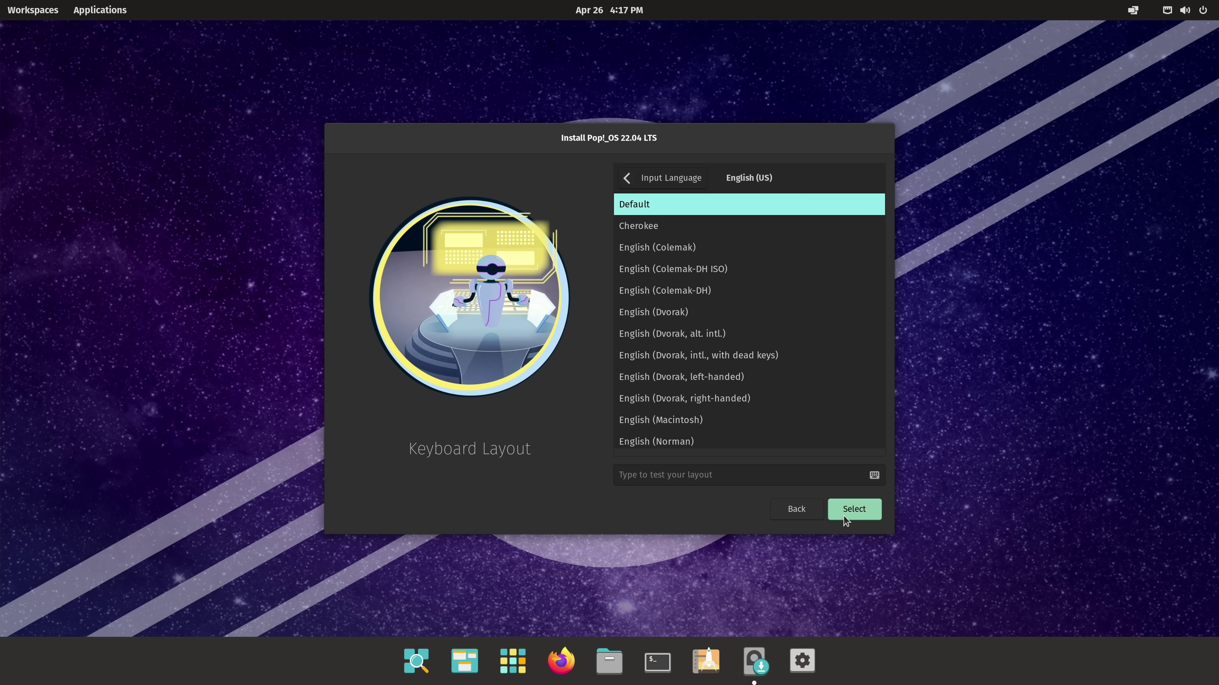
left_click(843, 515)
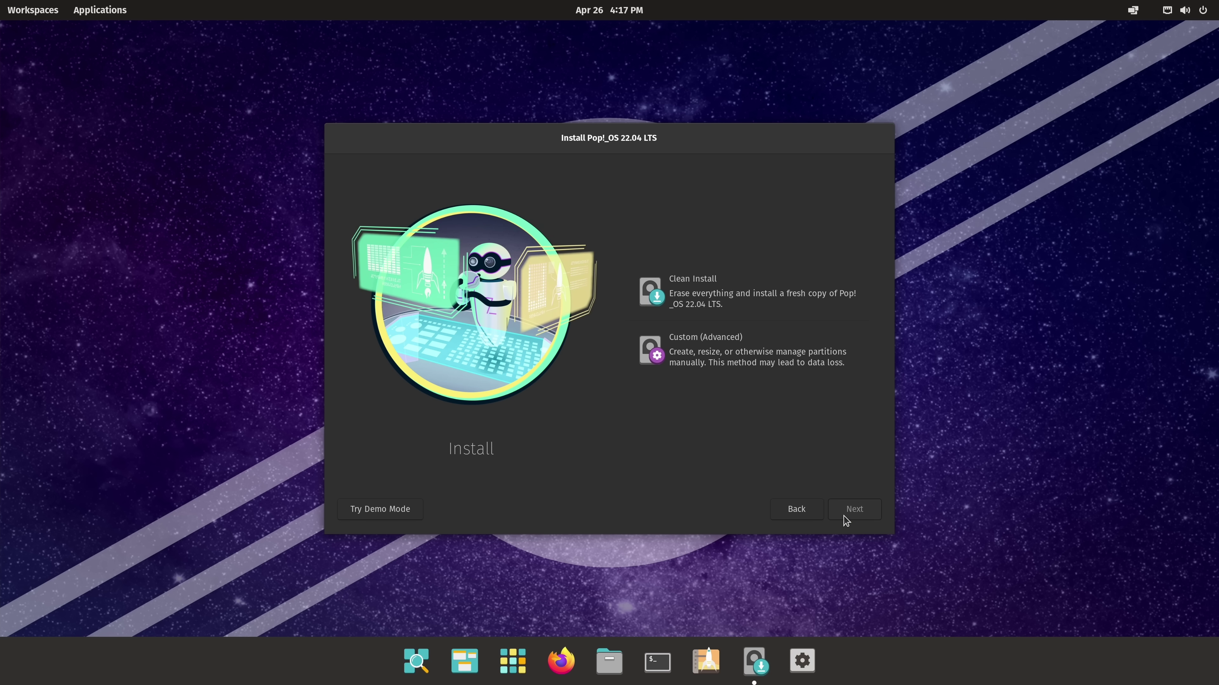
left_click(746, 311)
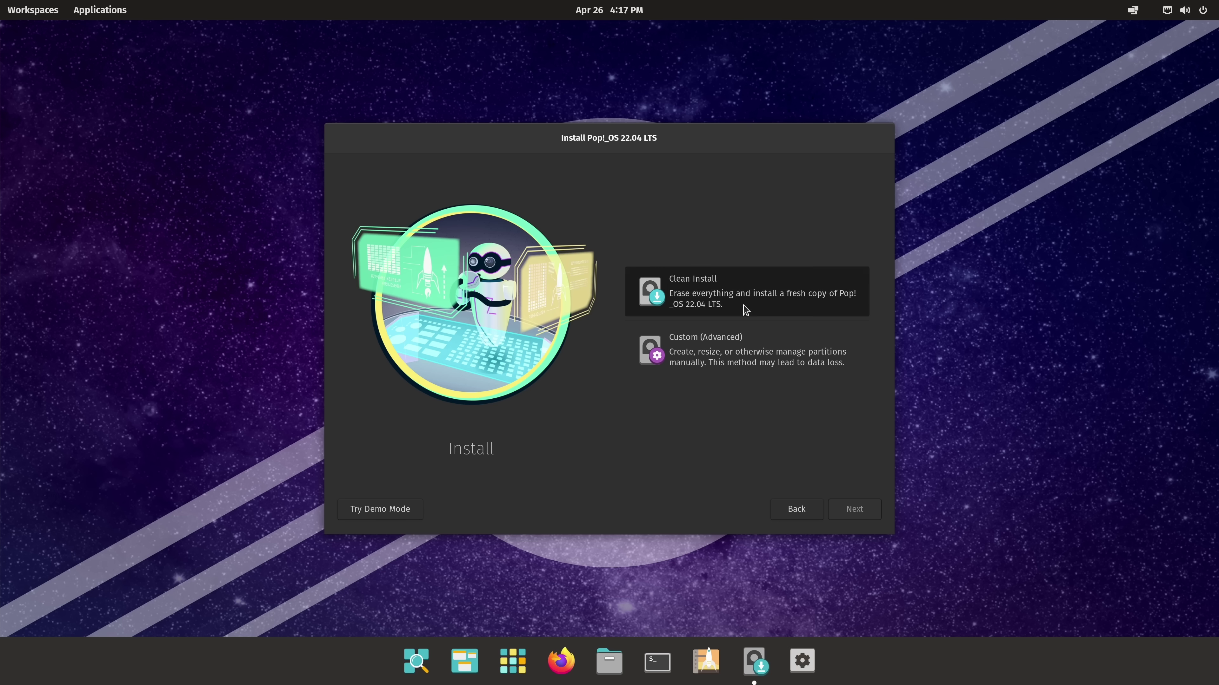
left_click(843, 511)
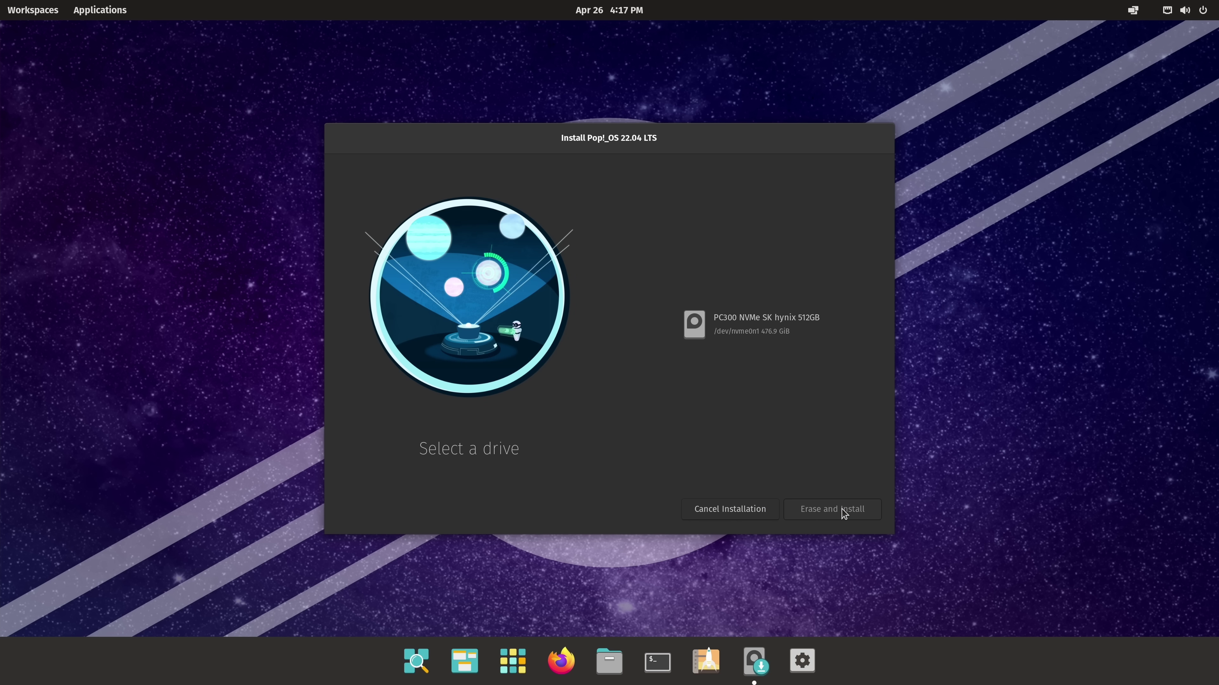
Erase the PC300 NVMe 512GB drive and enter the account's full name and user name
left_click(786, 330)
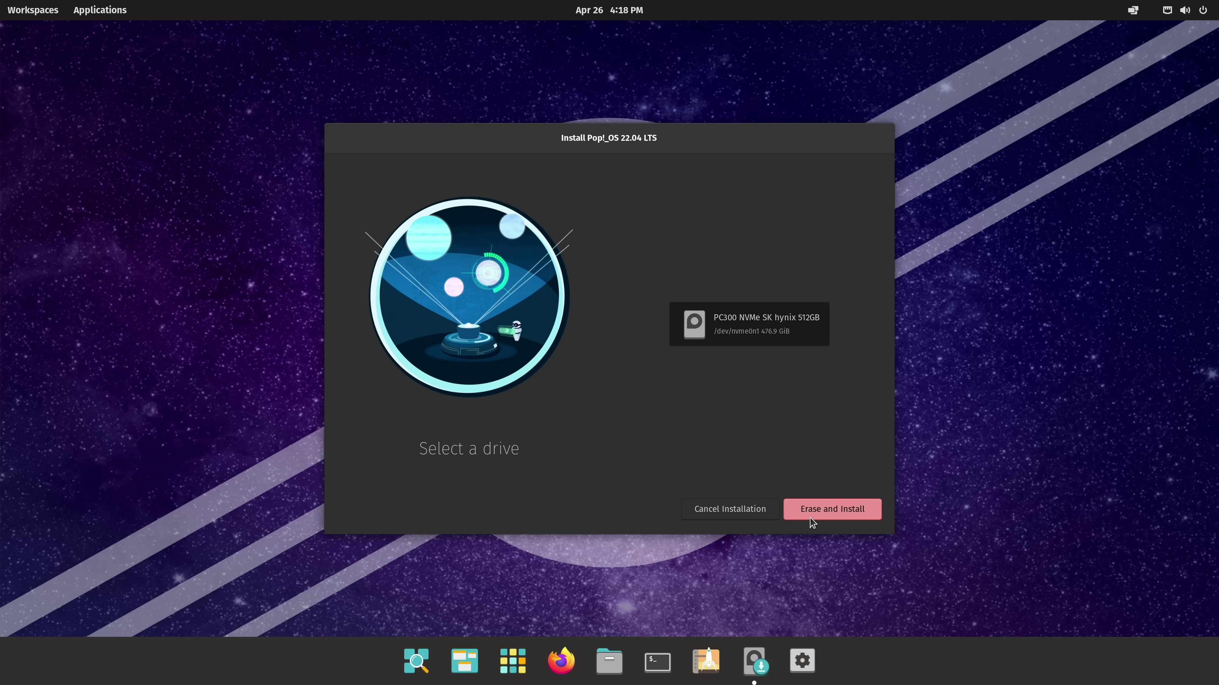
left_click(810, 519)
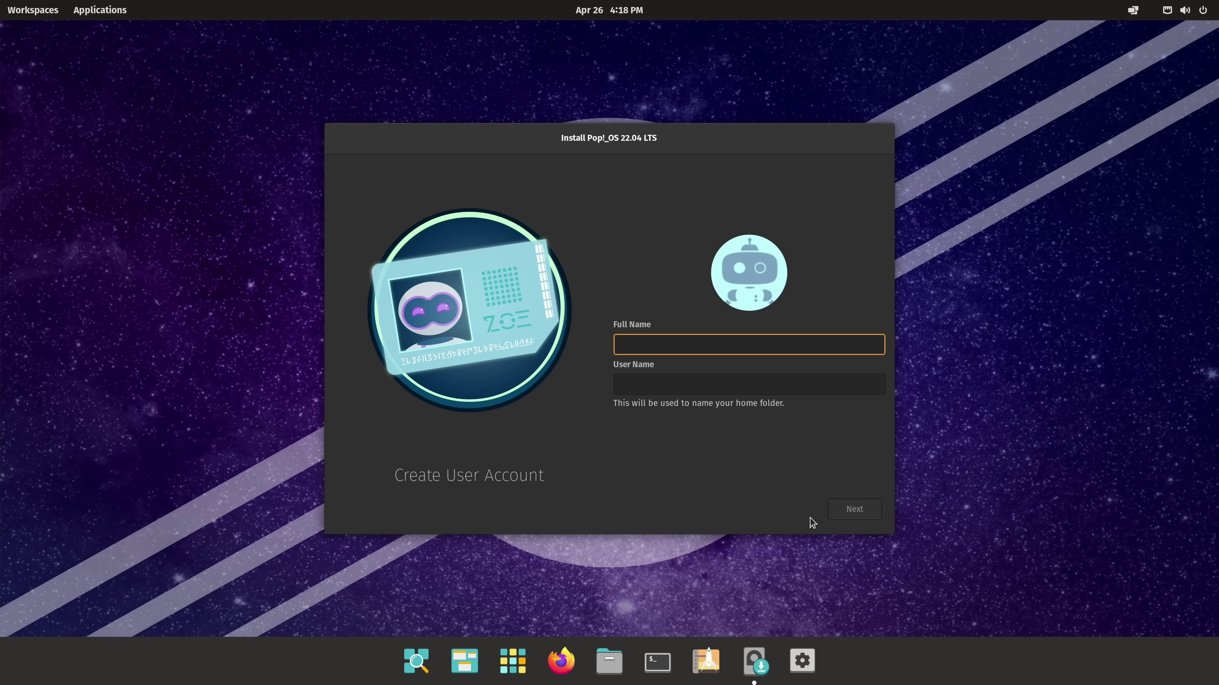
type("Jay La")
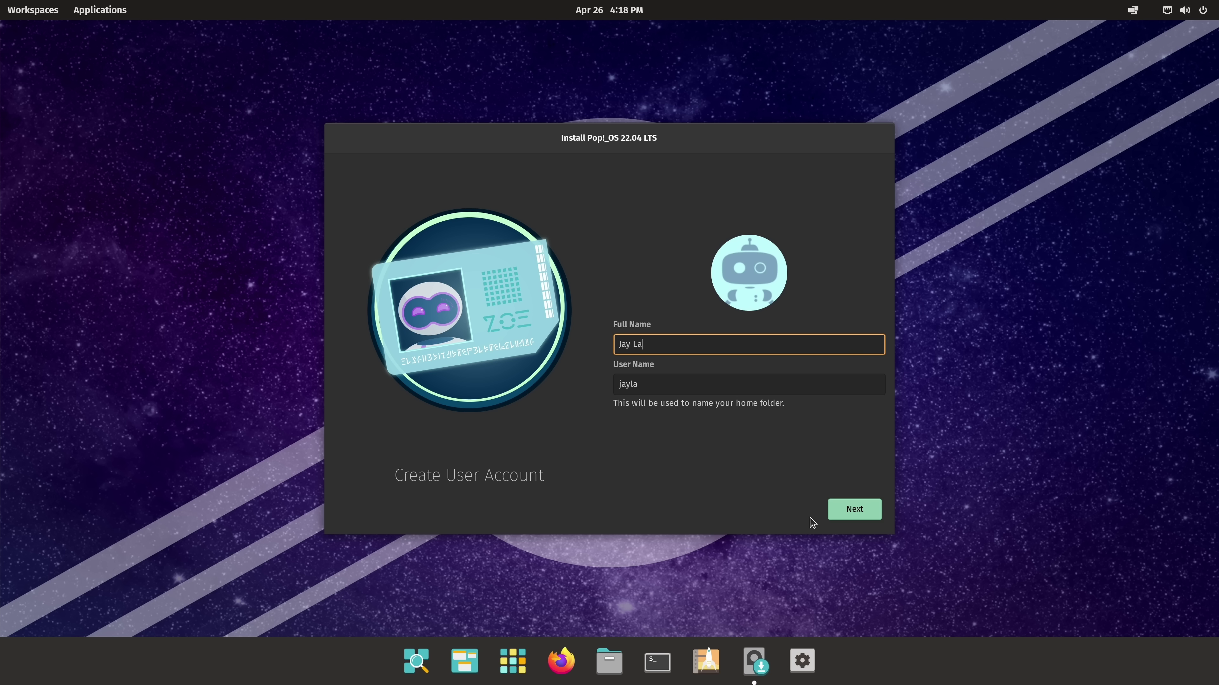
type("Croix")
key("Tab")
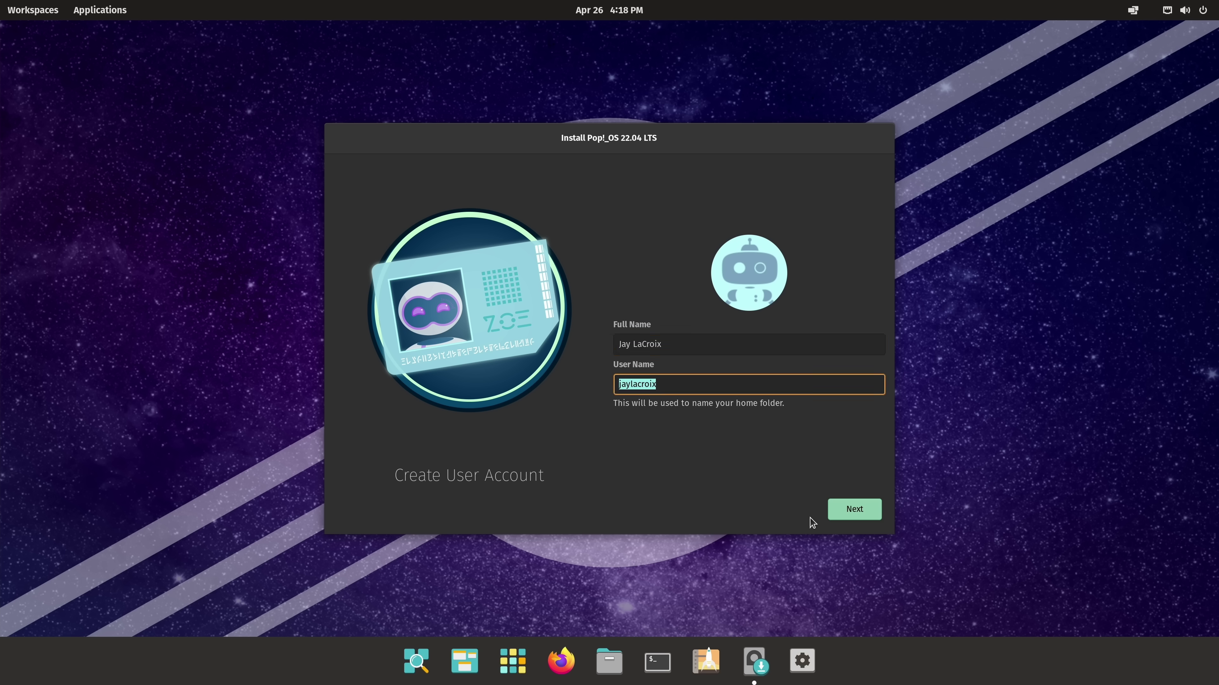
type("jay")
Enter the account password and type it again to confirm
left_click(834, 513)
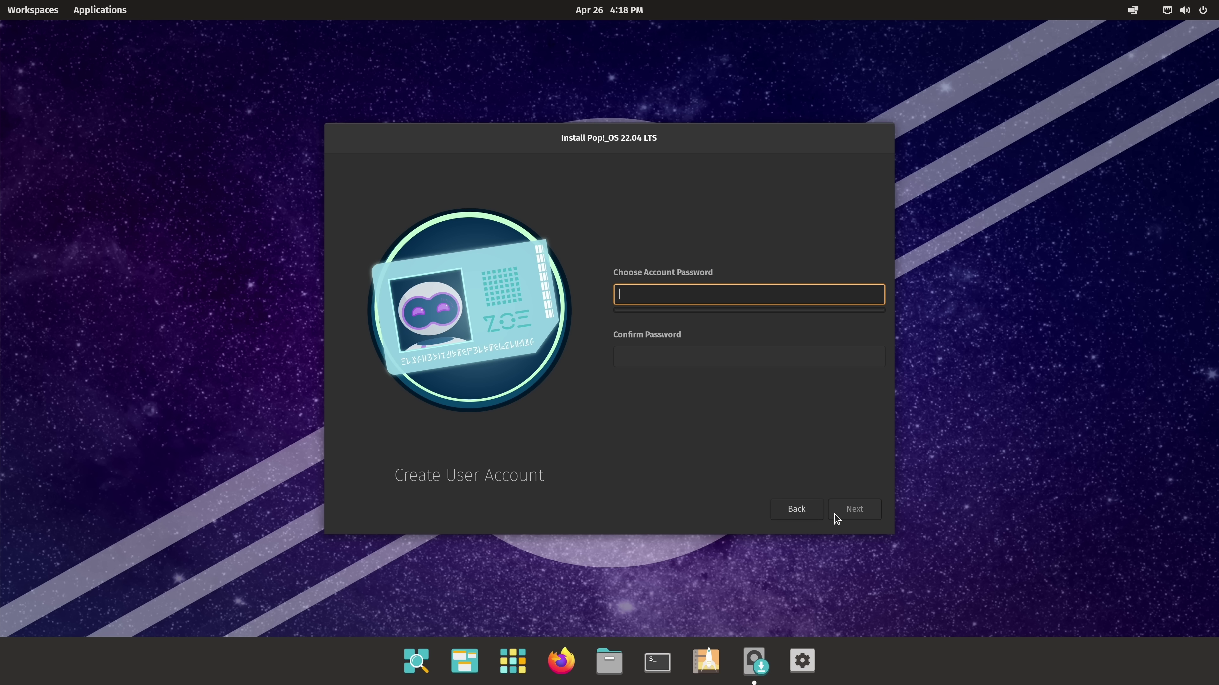
type("•••")
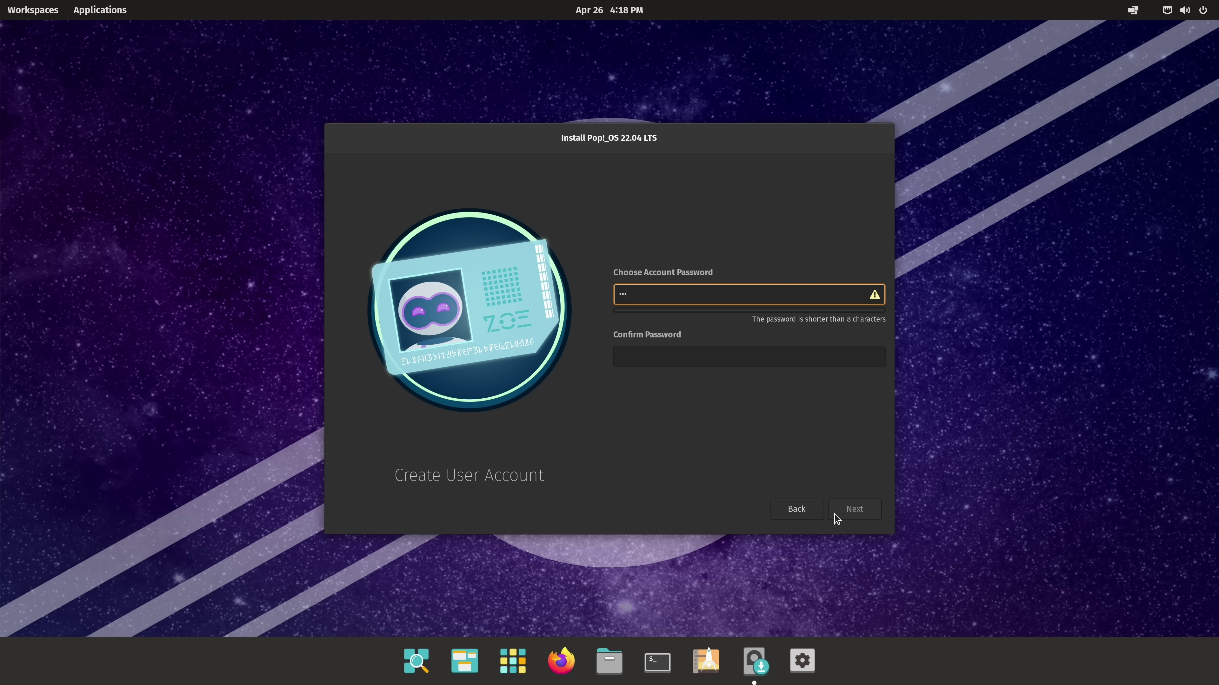
type("•••••••")
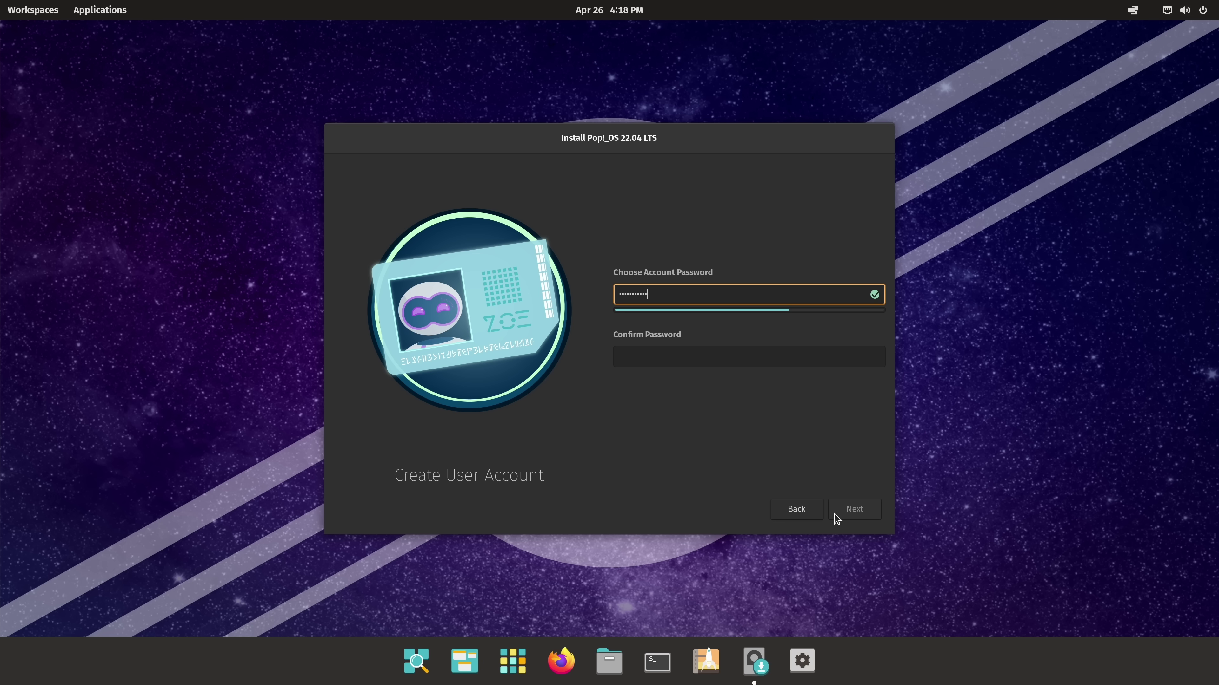
key("Tab")
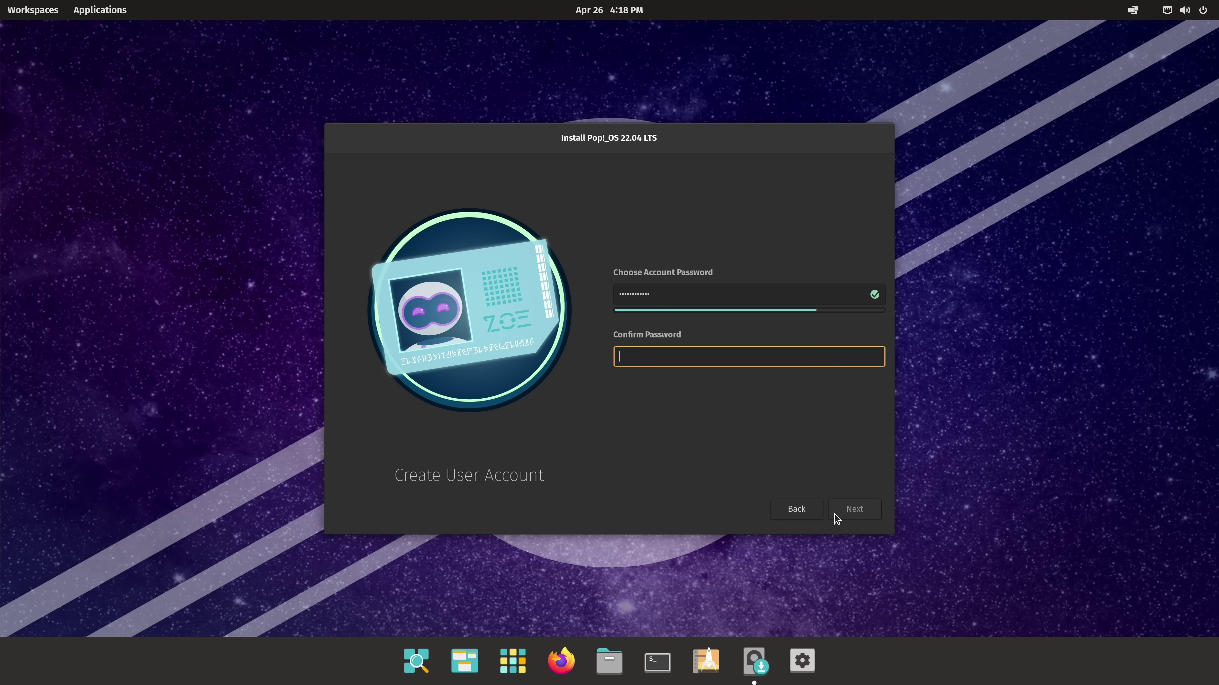
type("•")
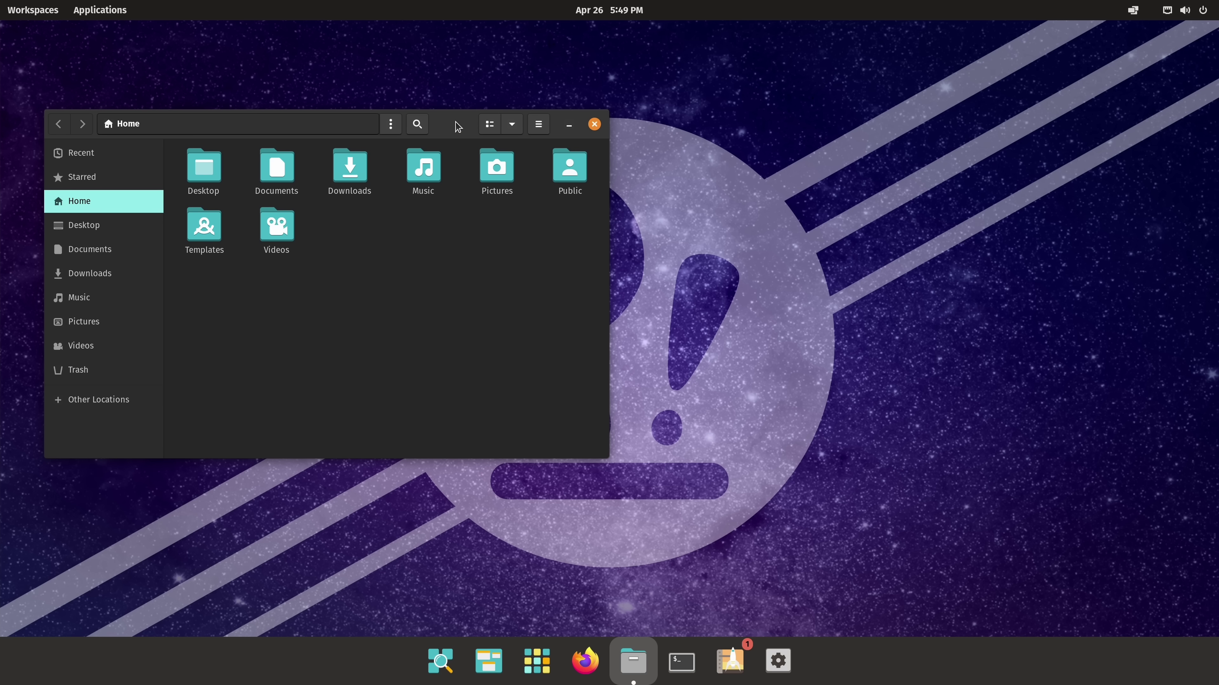
Move Files aside and browse the Office, System and Utilities folders in the app library
left_click_drag(460, 123, 1041, 239)
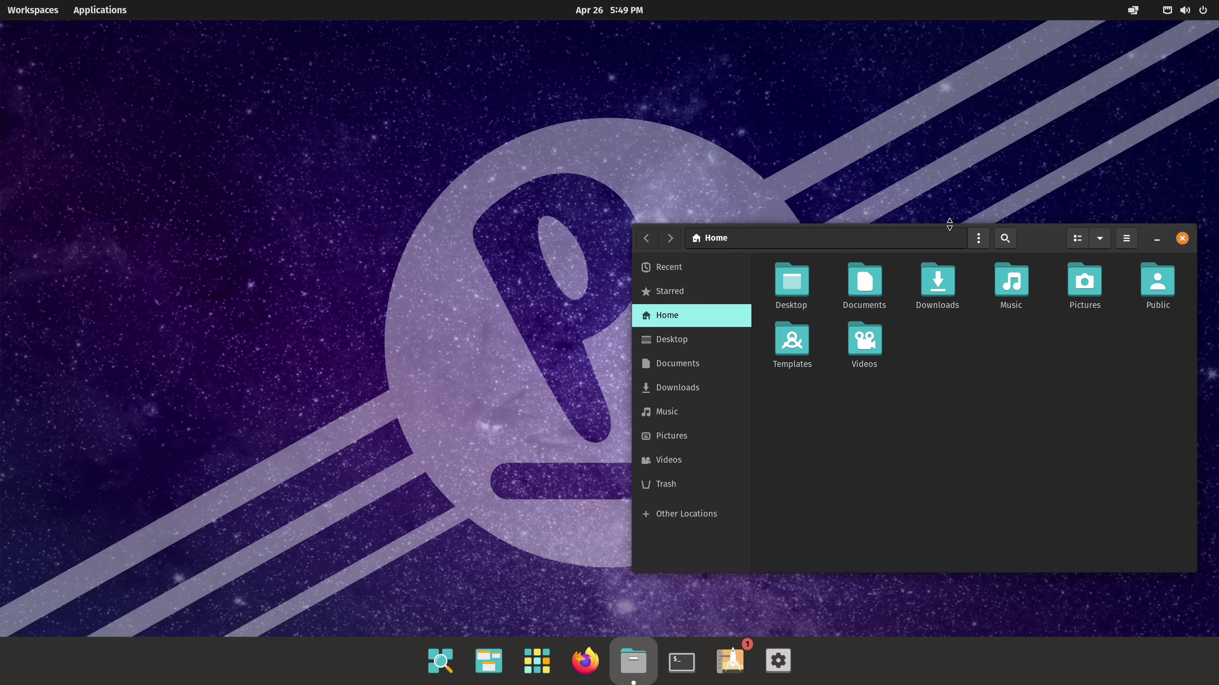
left_click(122, 13)
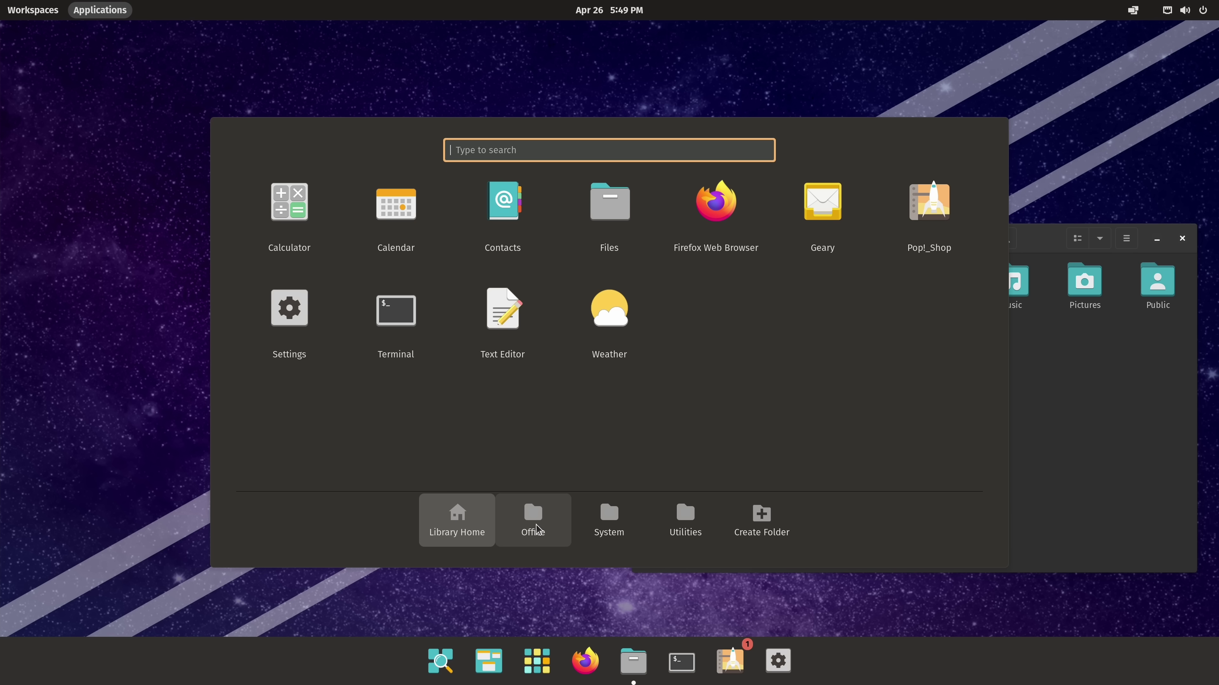
left_click(536, 525)
left_click(602, 531)
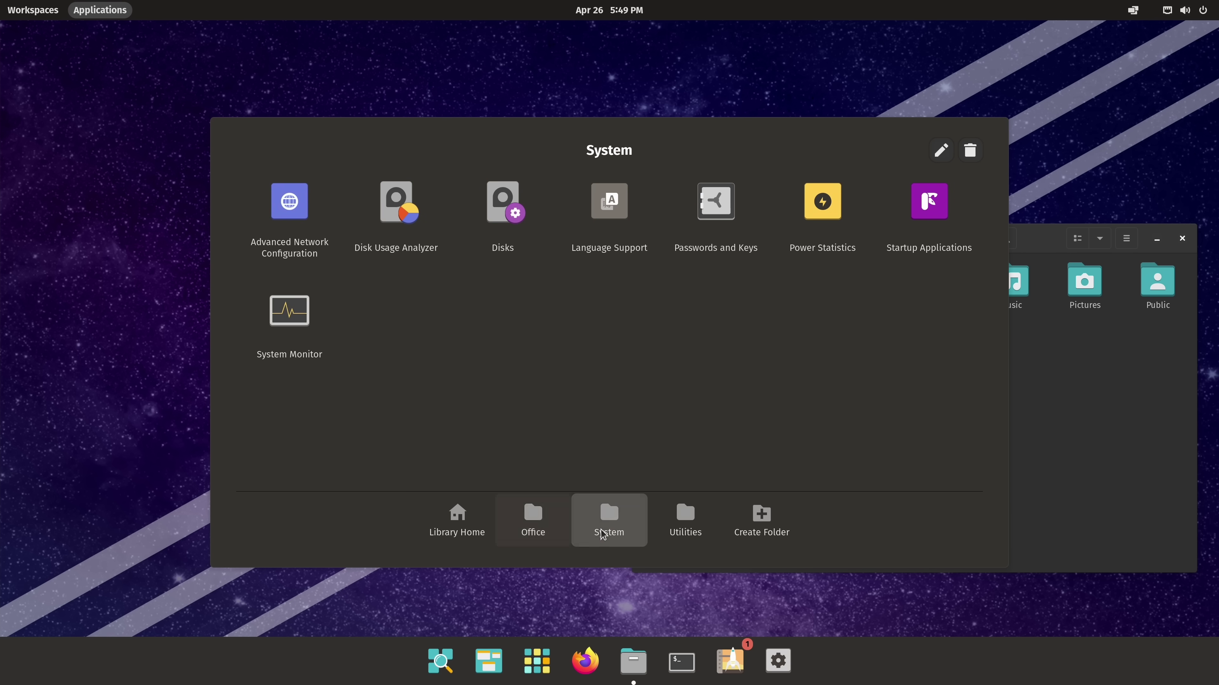
left_click(676, 539)
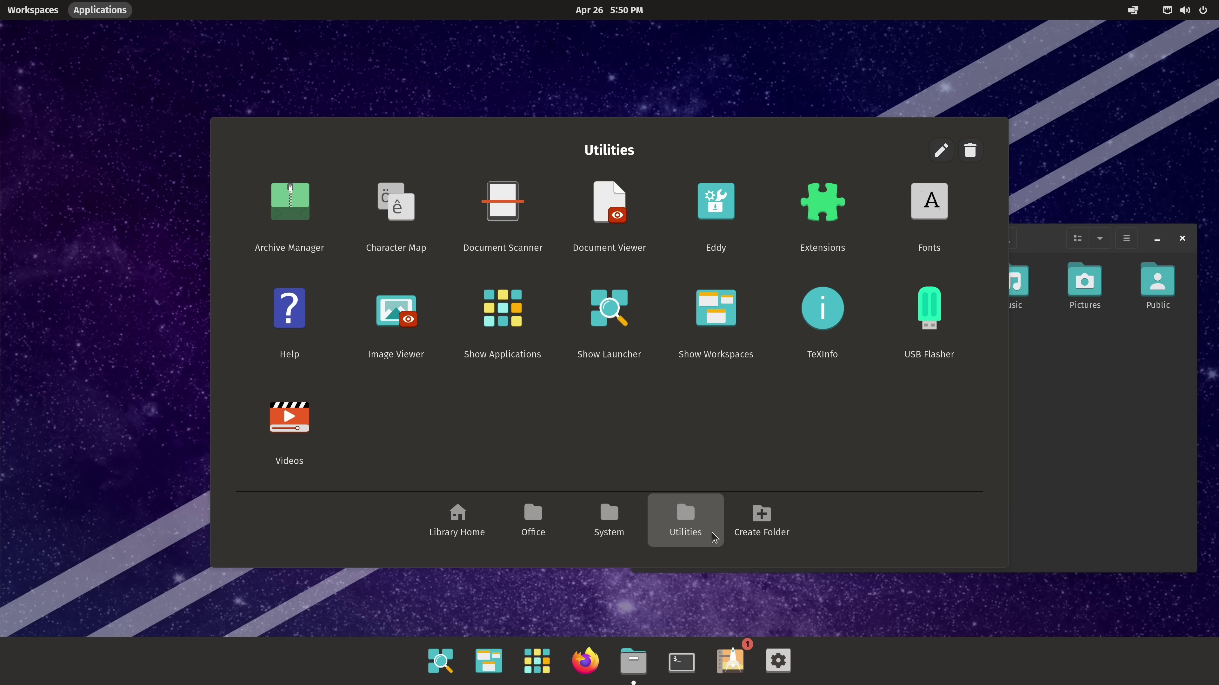
left_click(442, 513)
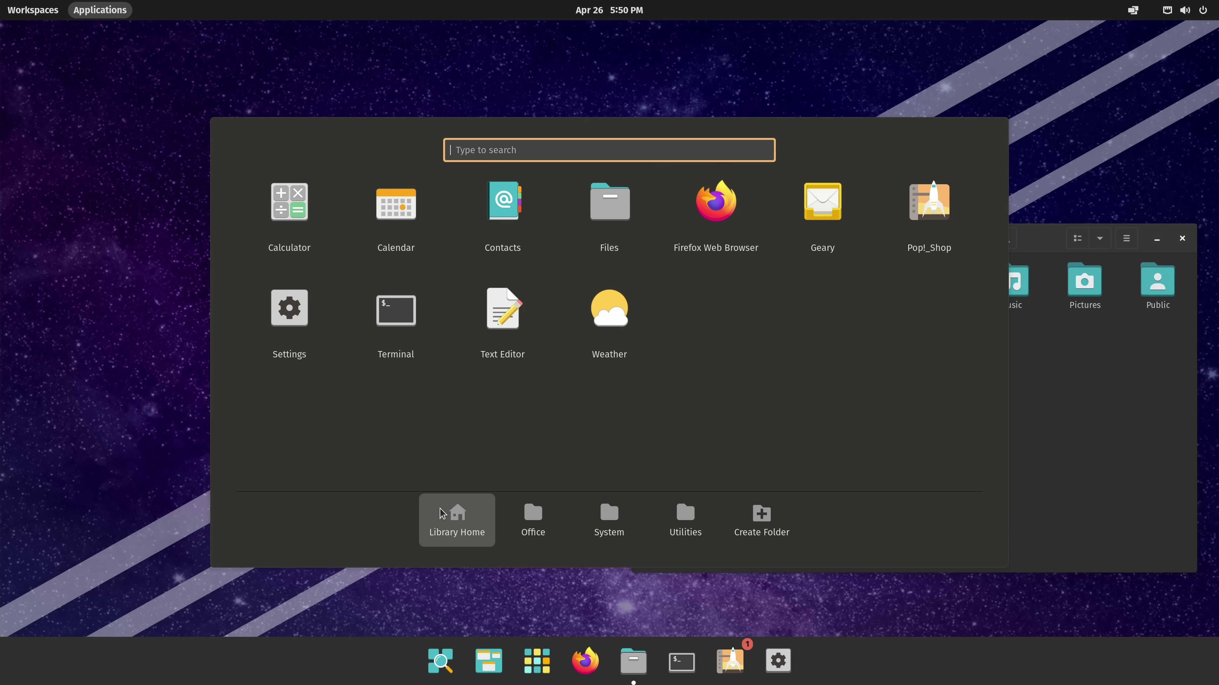
Launch Pop!_Shop, close Files, and switch to the empty second workspace
left_click(923, 211)
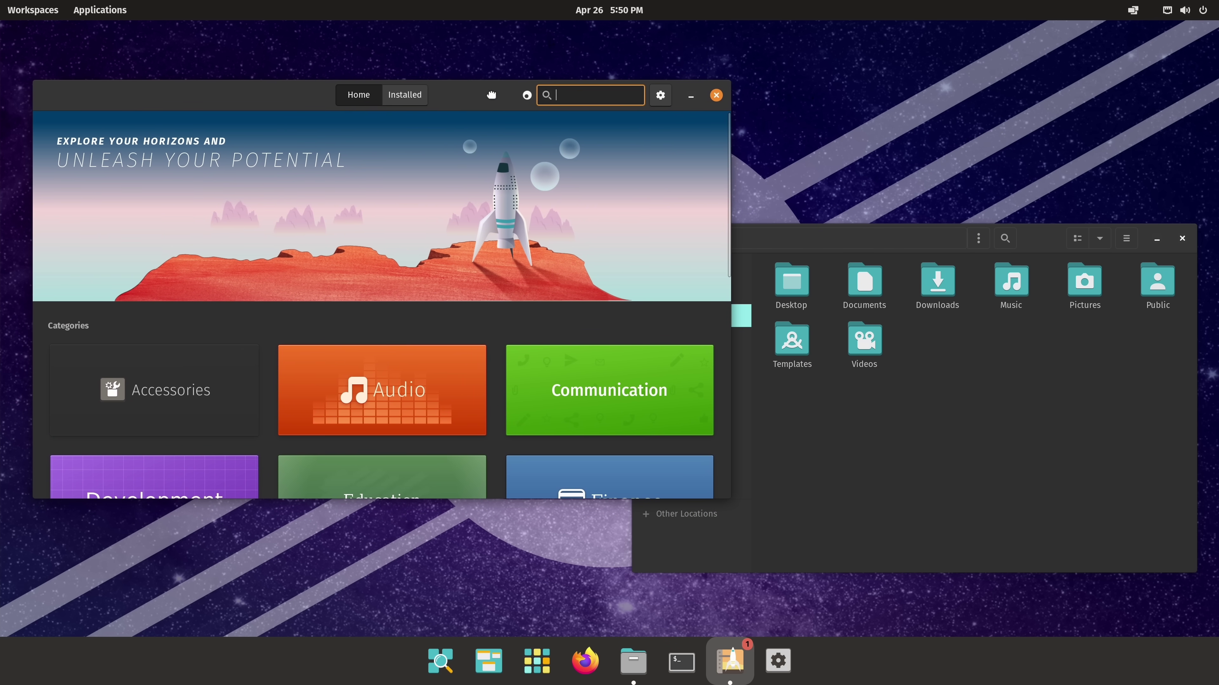
left_click(1182, 238)
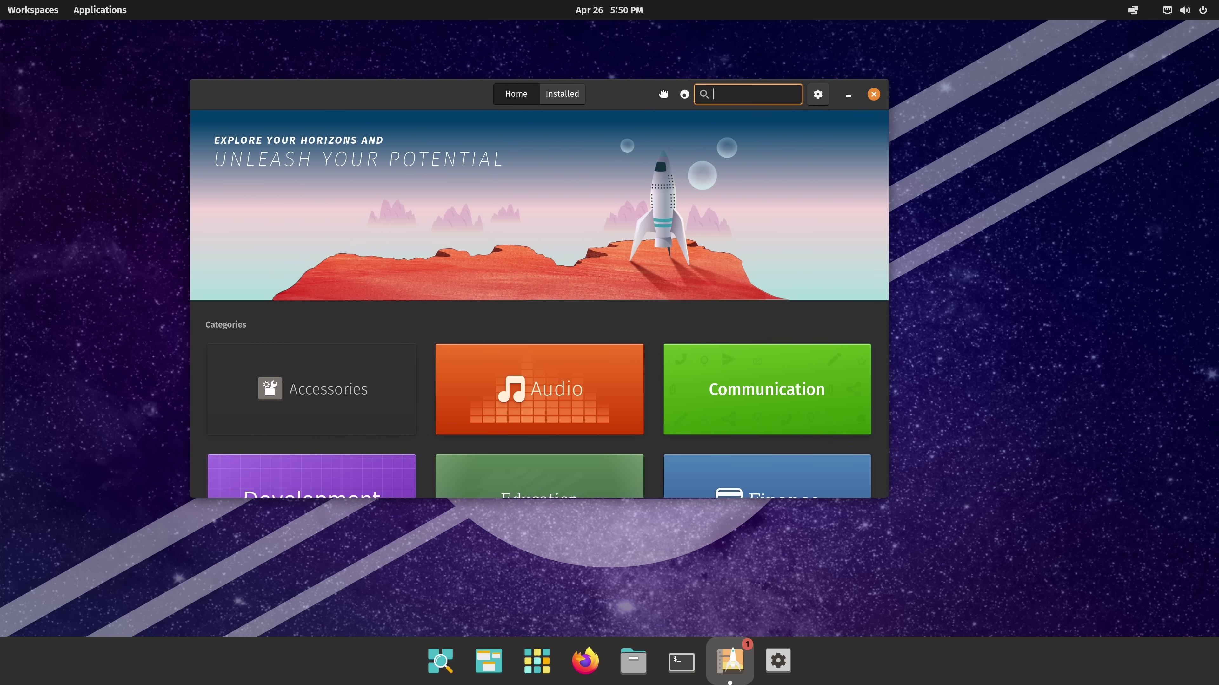
left_click(1086, 453)
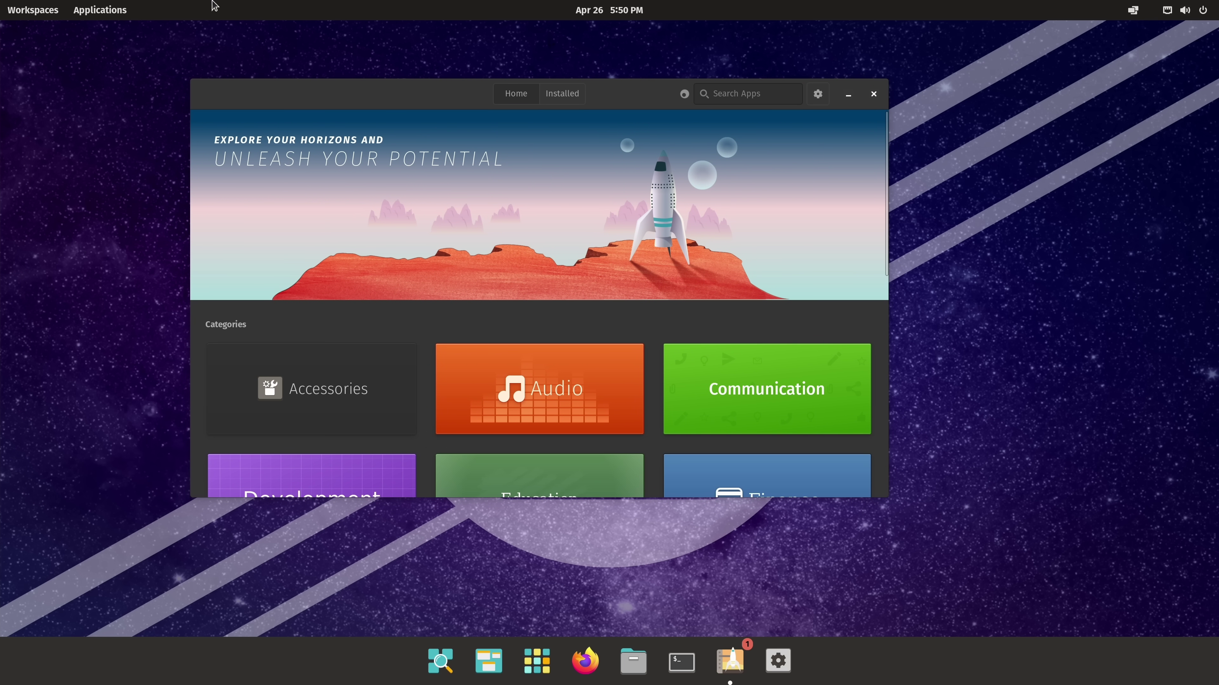
left_click(48, 11)
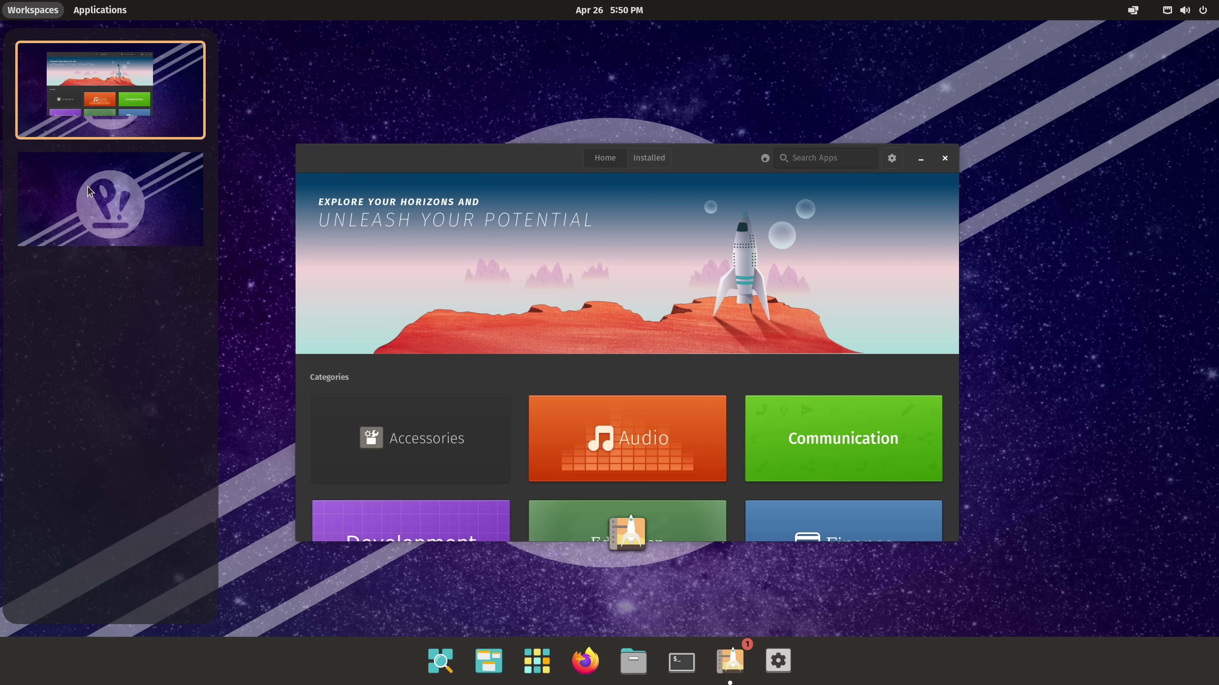
left_click(90, 191)
left_click(89, 192)
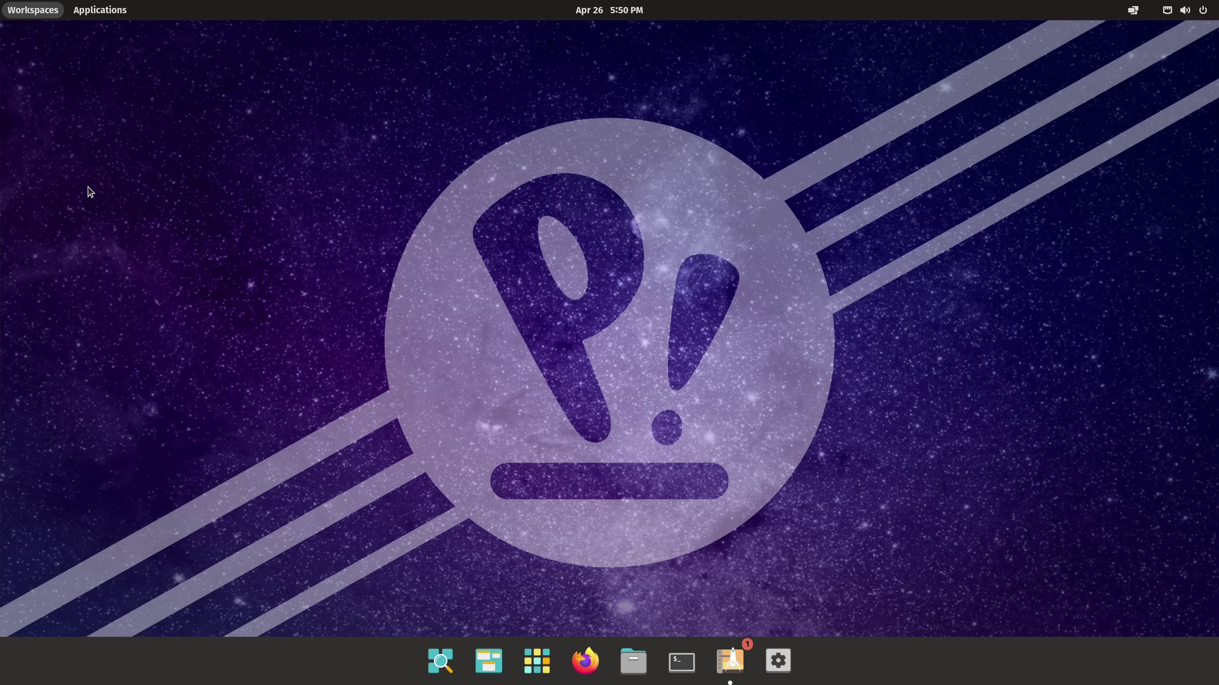
left_click(795, 677)
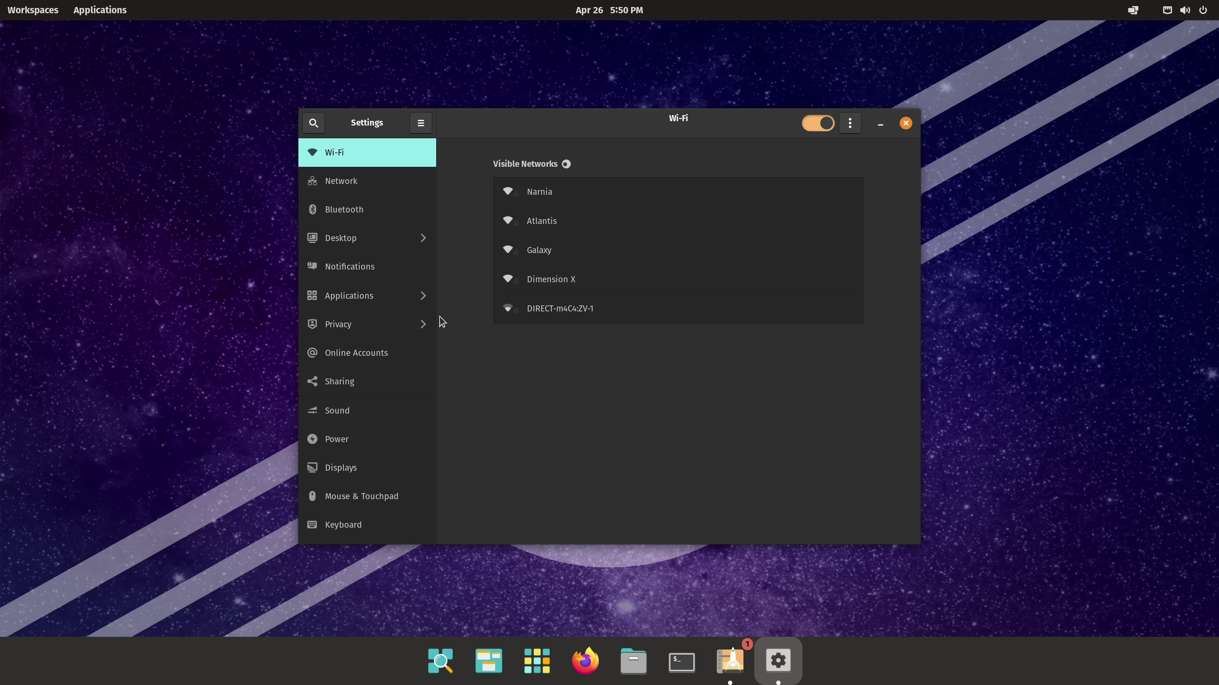
scroll(420, 315, "down", 10)
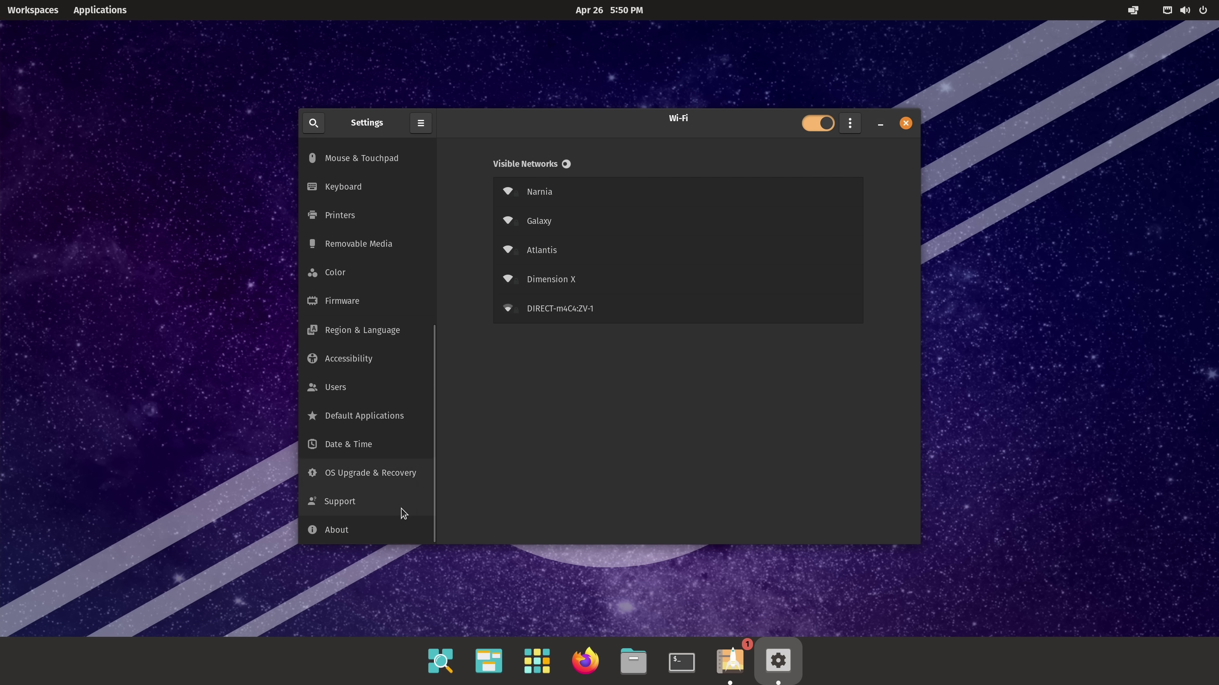
left_click(400, 525)
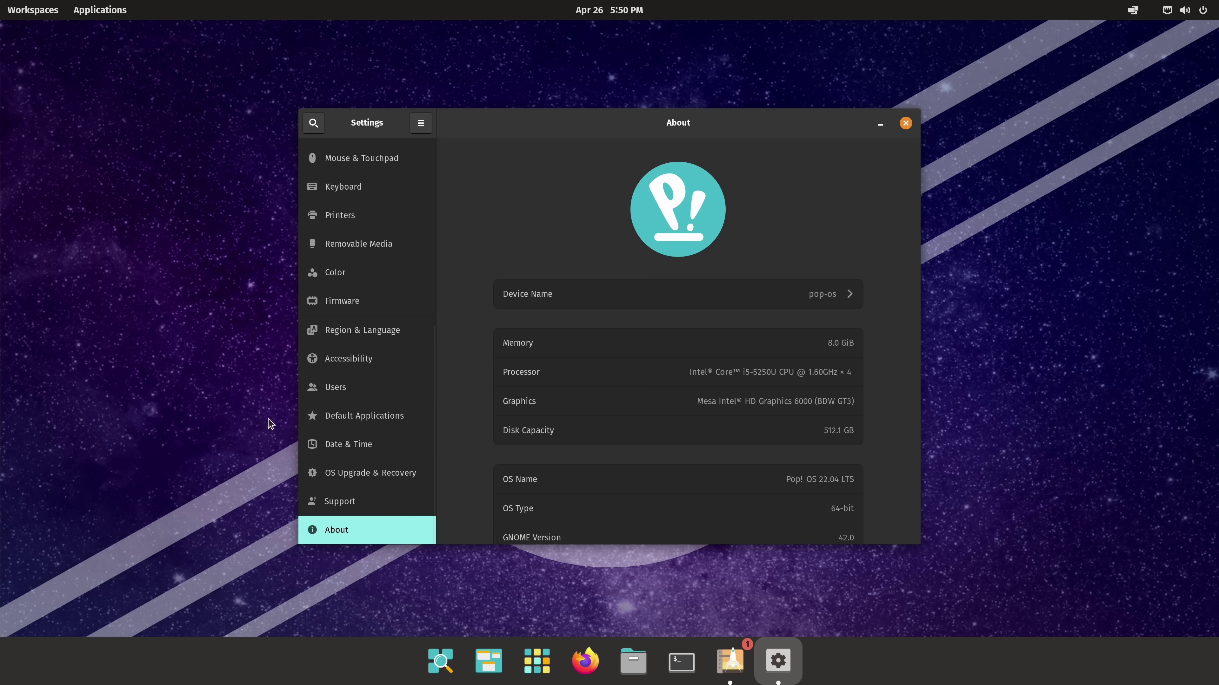
scroll(460, 375, "down", 3)
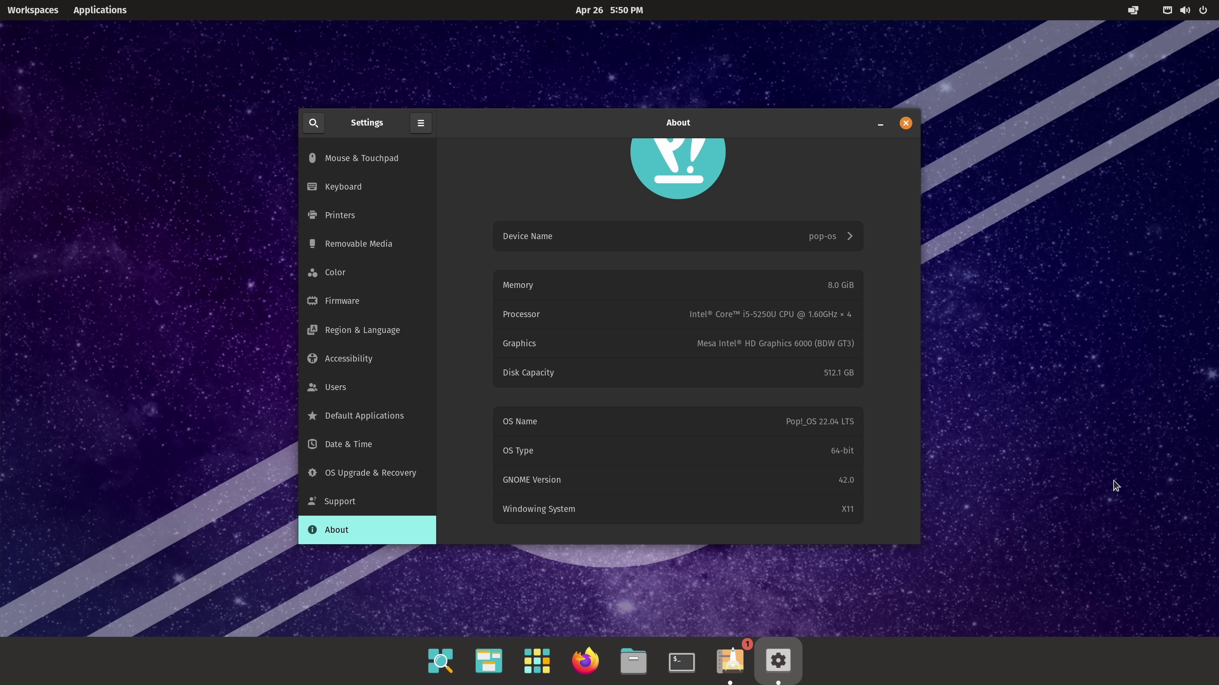
Open Home in Files, enable Tile Windows, and tile Firefox beside it
left_click(905, 123)
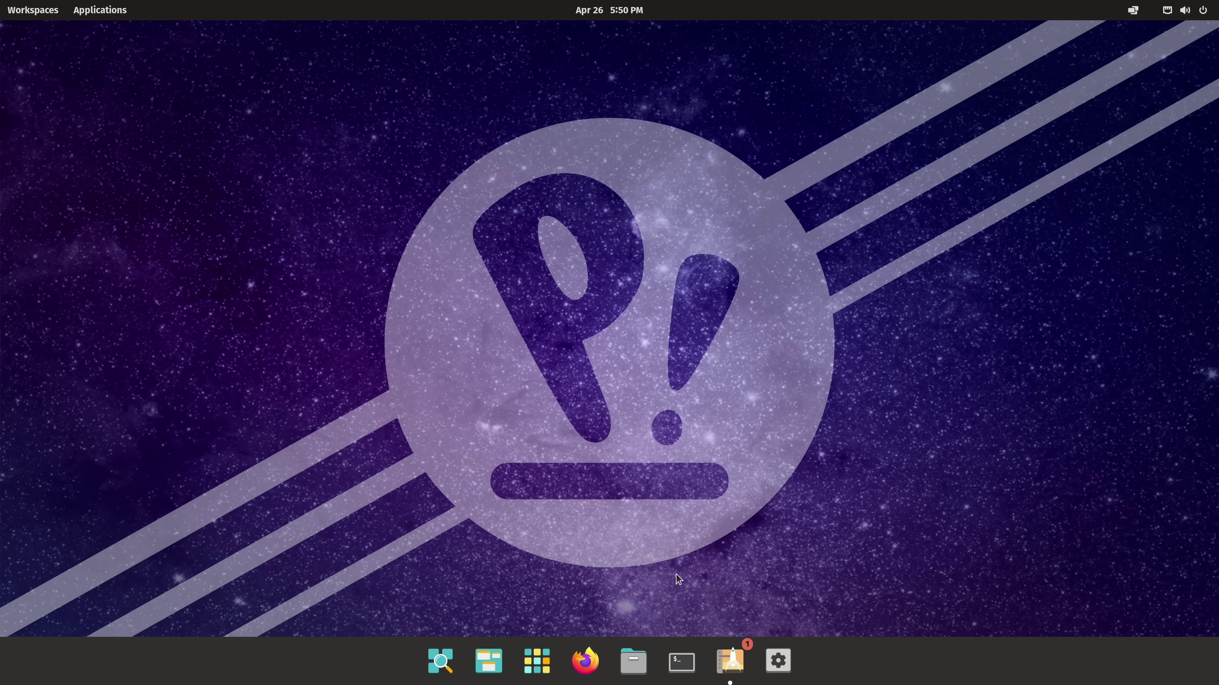
left_click(633, 661)
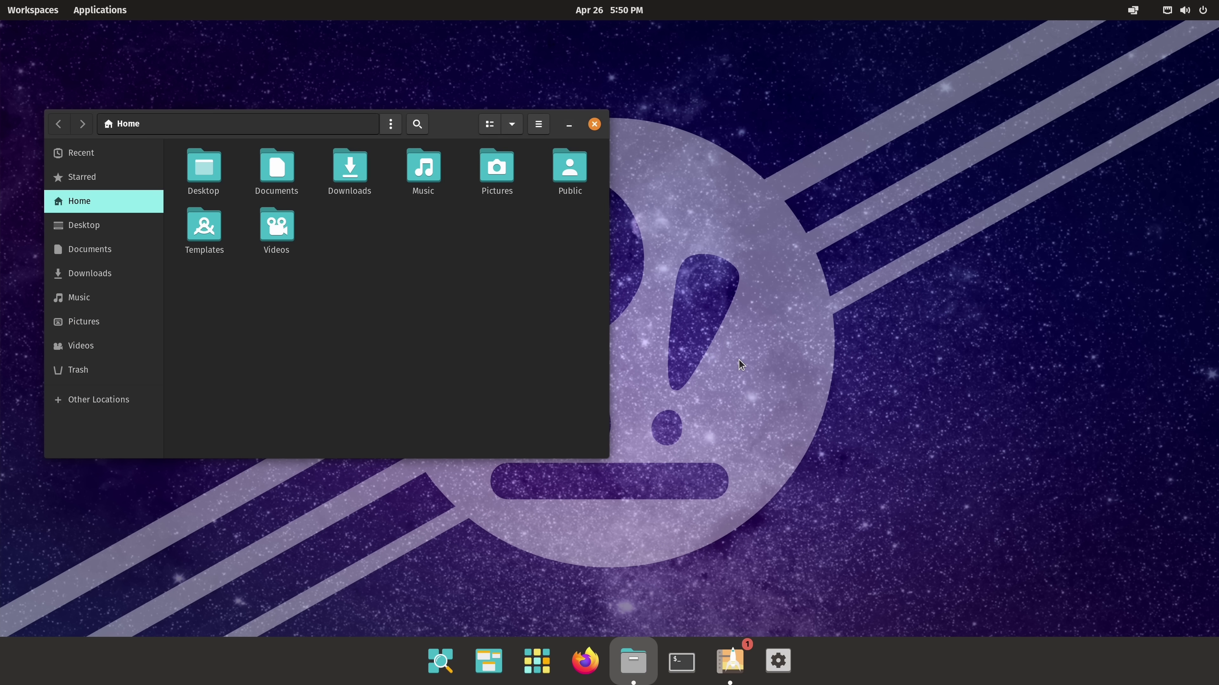
left_click(1132, 10)
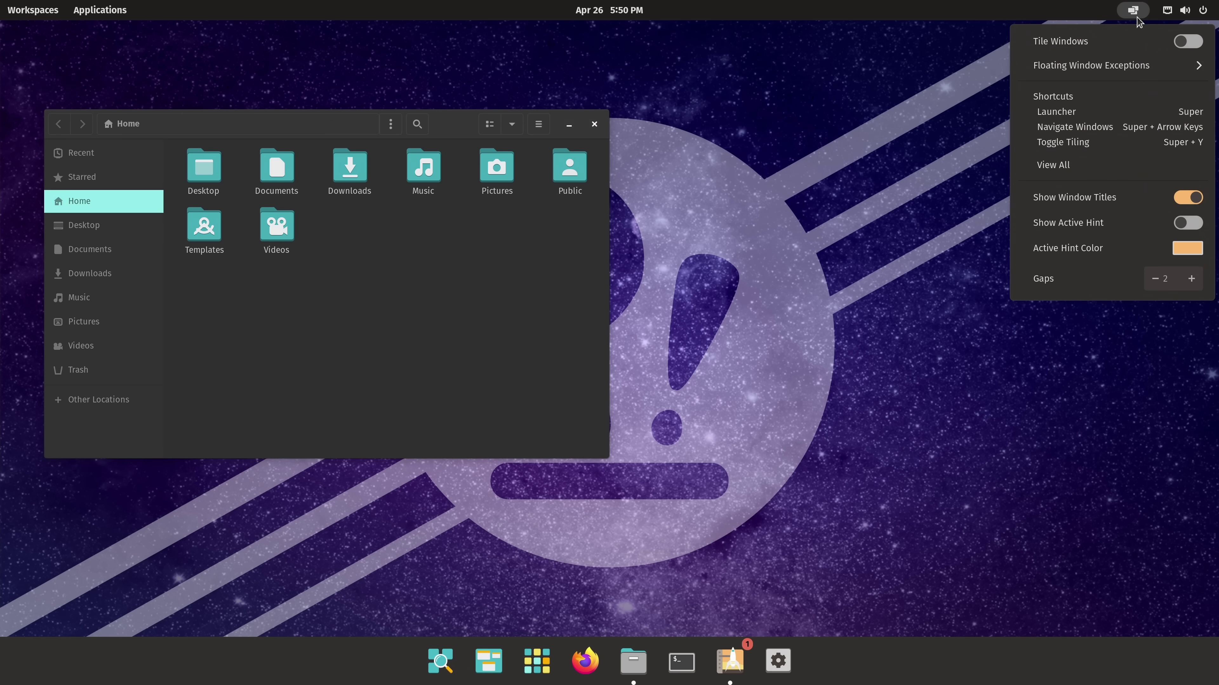
left_click(1122, 43)
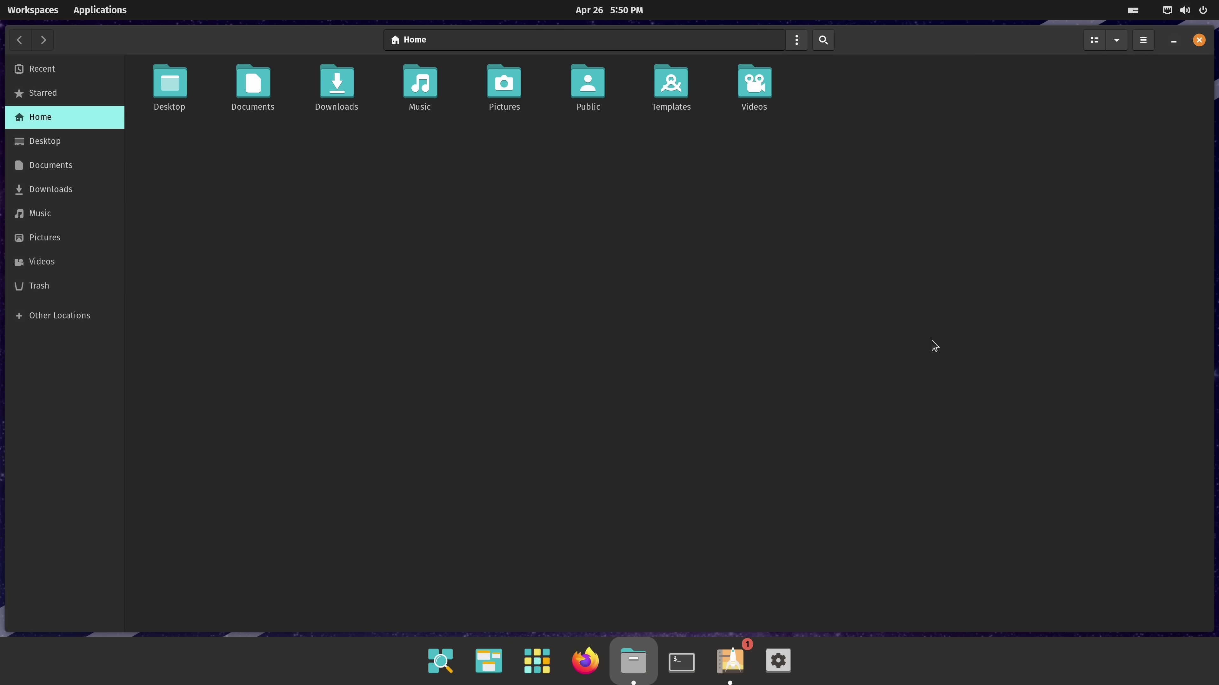
left_click(581, 661)
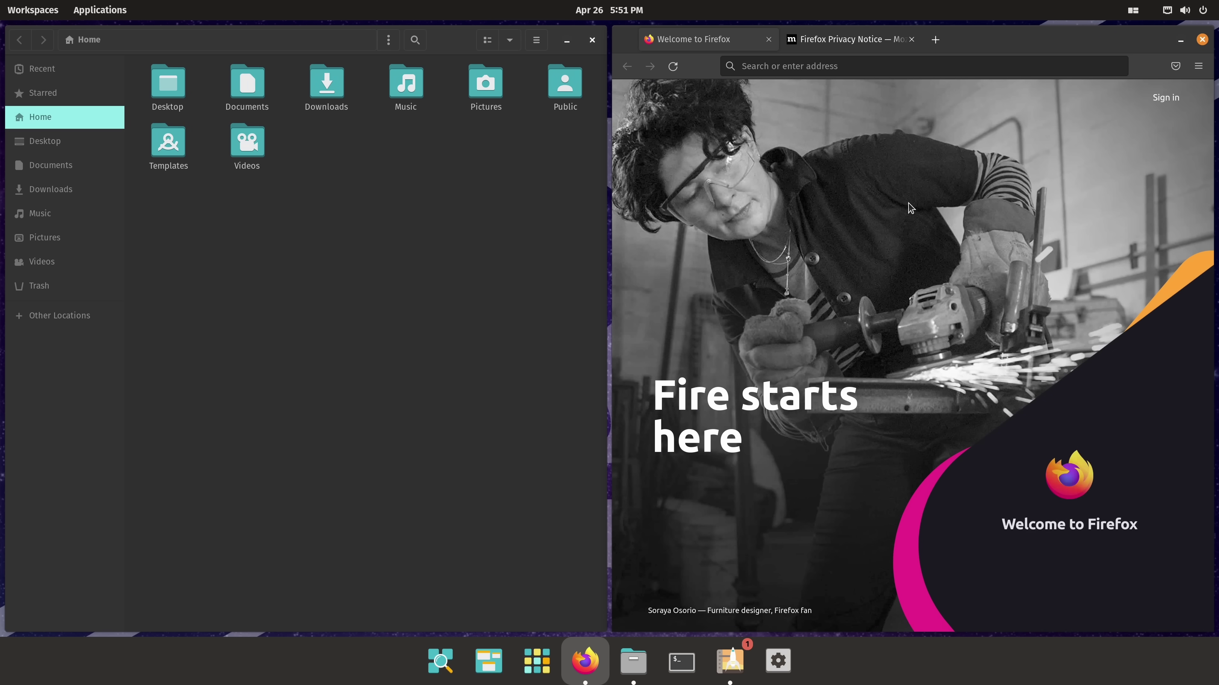
Close the Welcome to Firefox tab and load learnlinux.tv
left_click(768, 40)
left_click(795, 63)
type("learnlinux.tv")
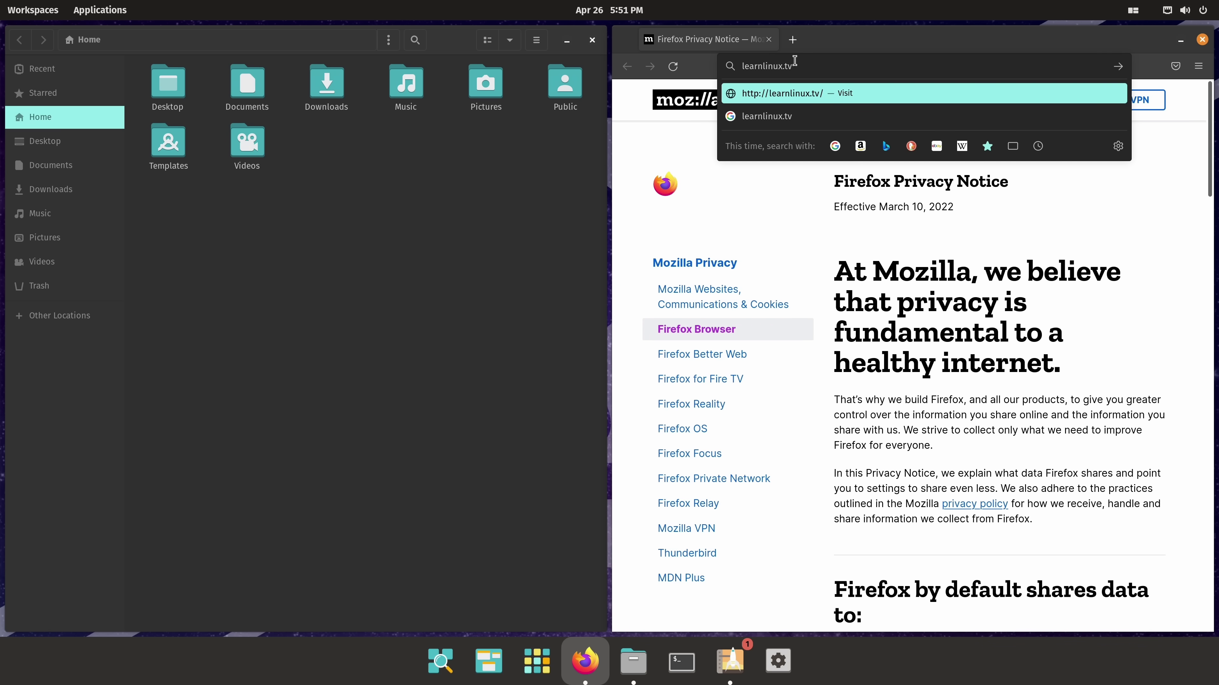
key("Return")
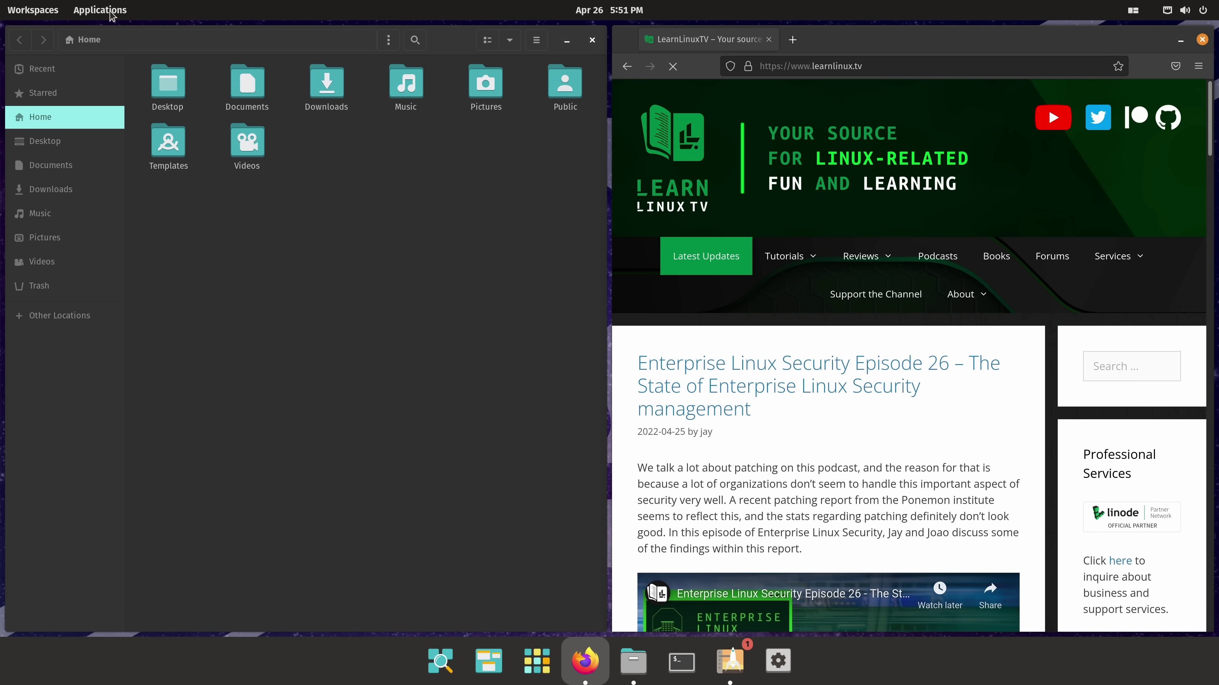
Switch to the empty third workspace and show the App Library's Office folder
left_click(52, 14)
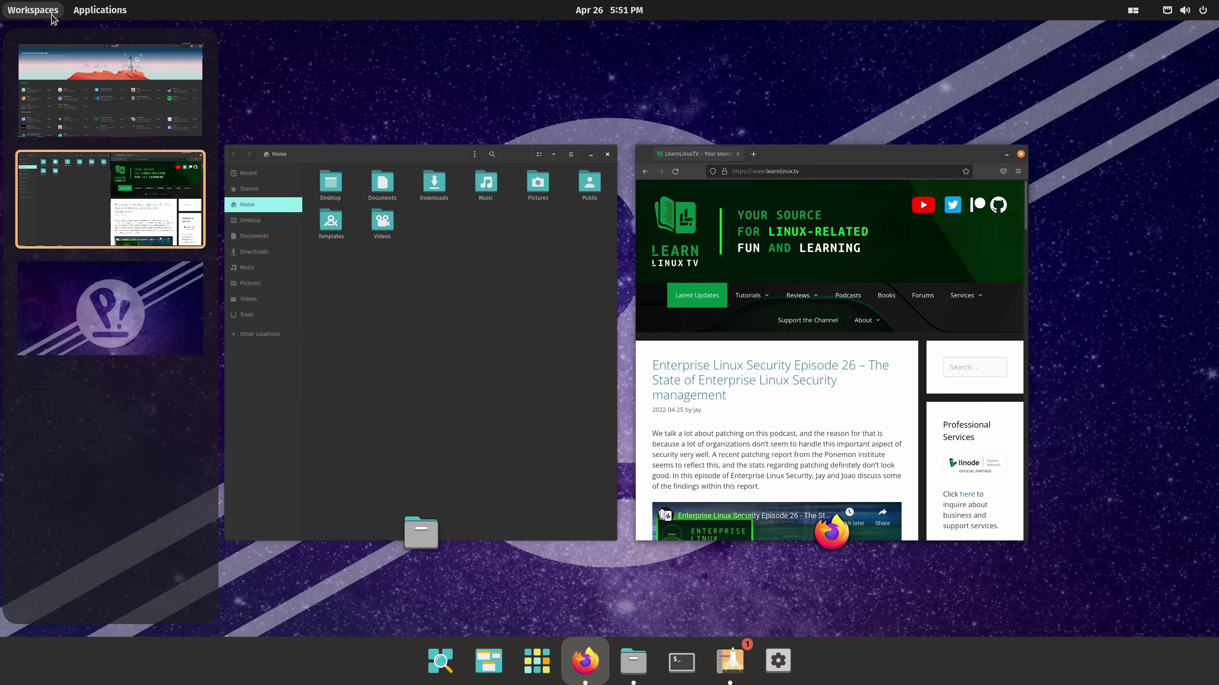
left_click(83, 346)
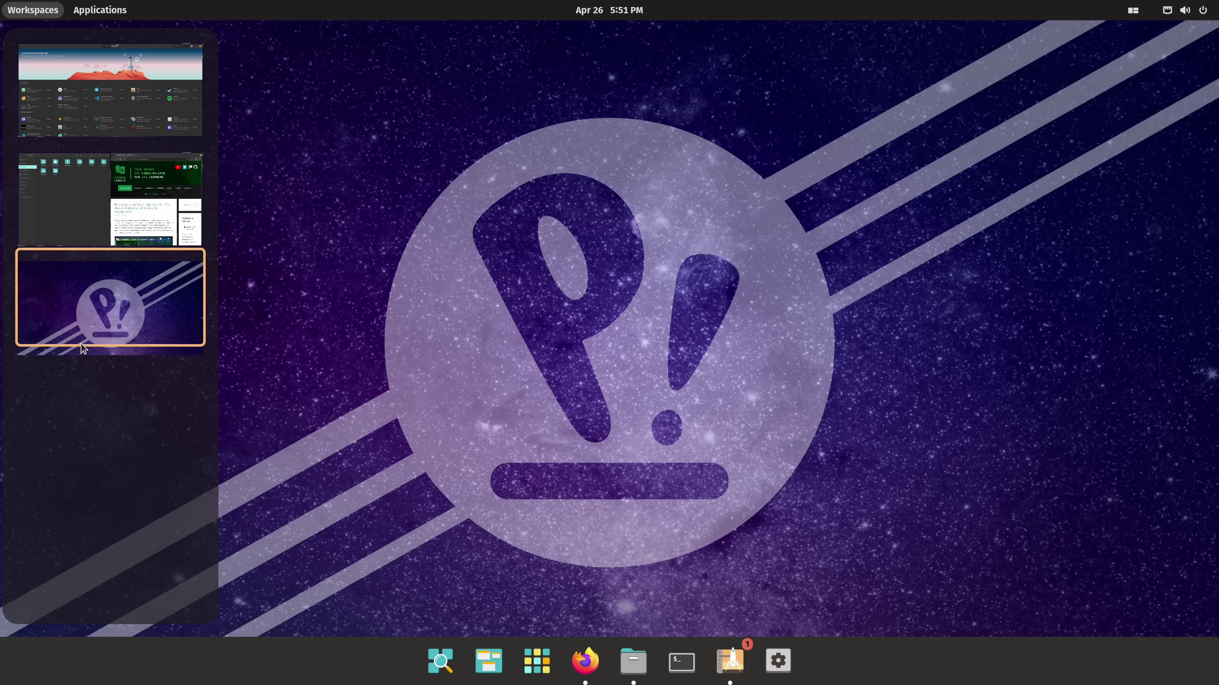
left_click(515, 613)
left_click(528, 655)
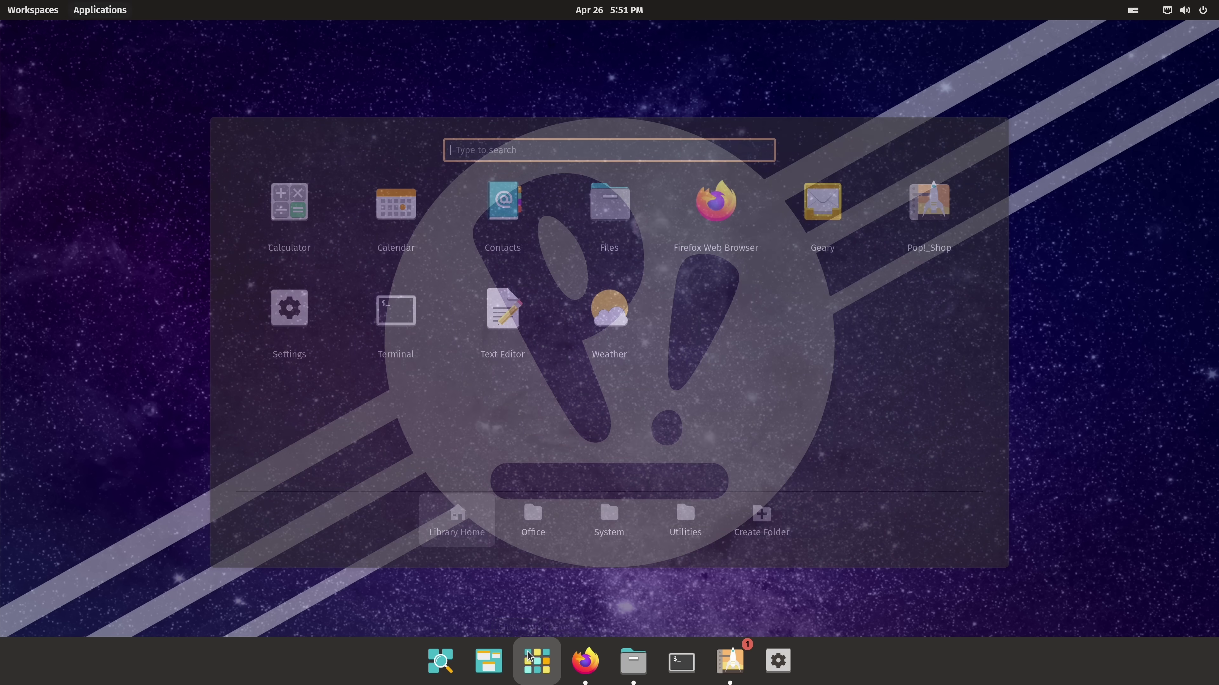
left_click(536, 524)
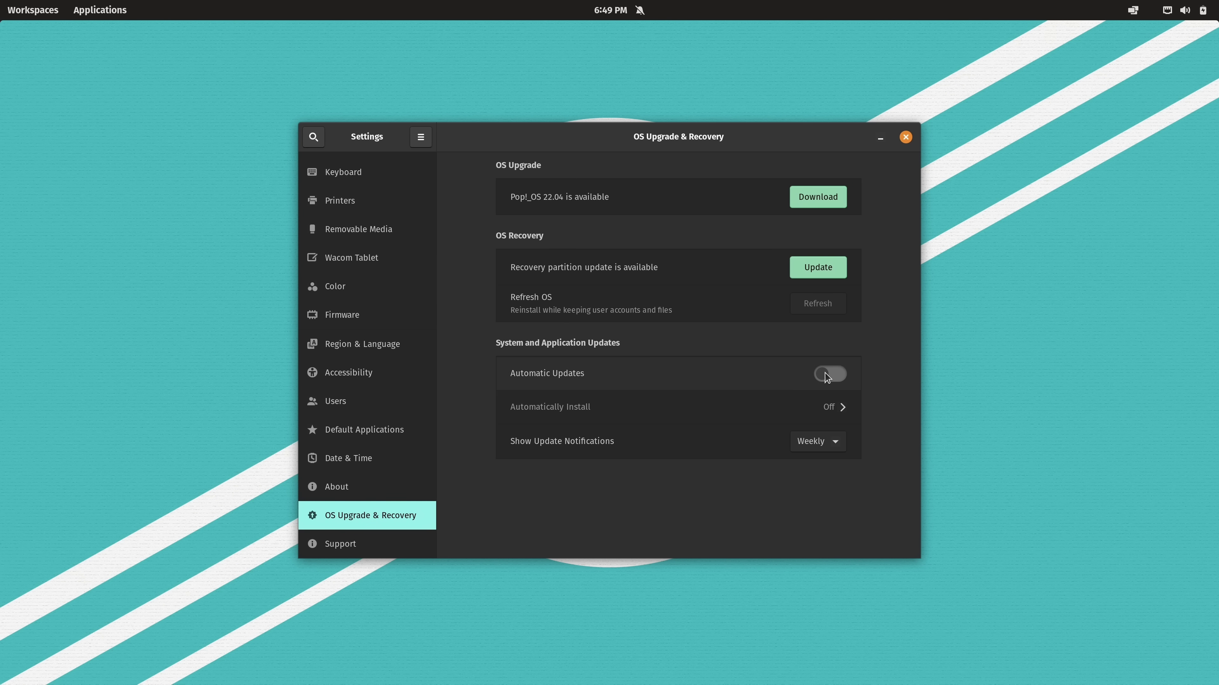
Switch the Automatic Updates toggle on in OS Upgrade & Recovery
left_click(827, 376)
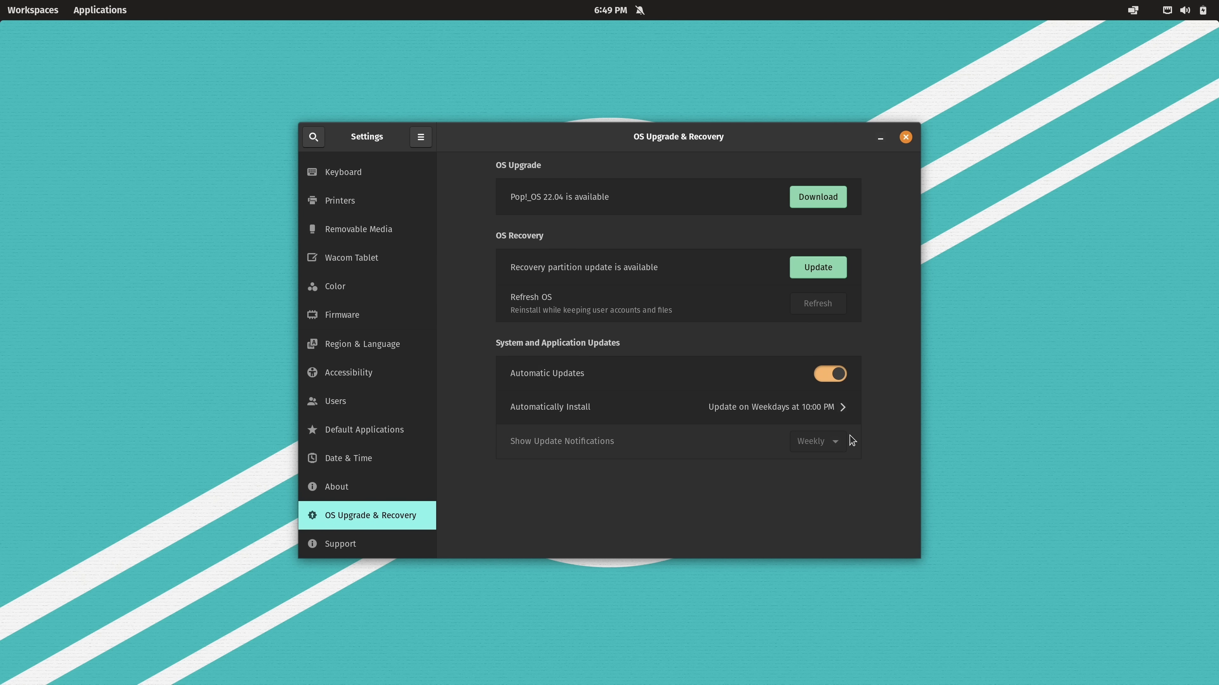
Change the weekday automatic install time to 11:00 PM
left_click(828, 416)
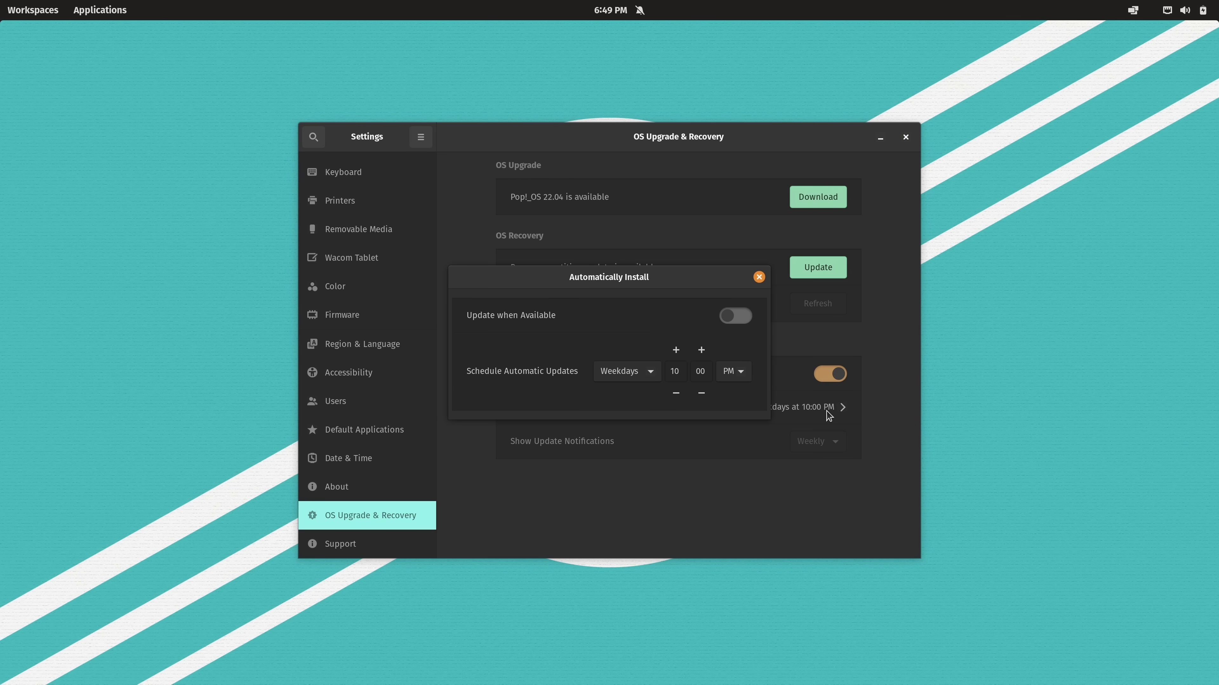
left_click(676, 351)
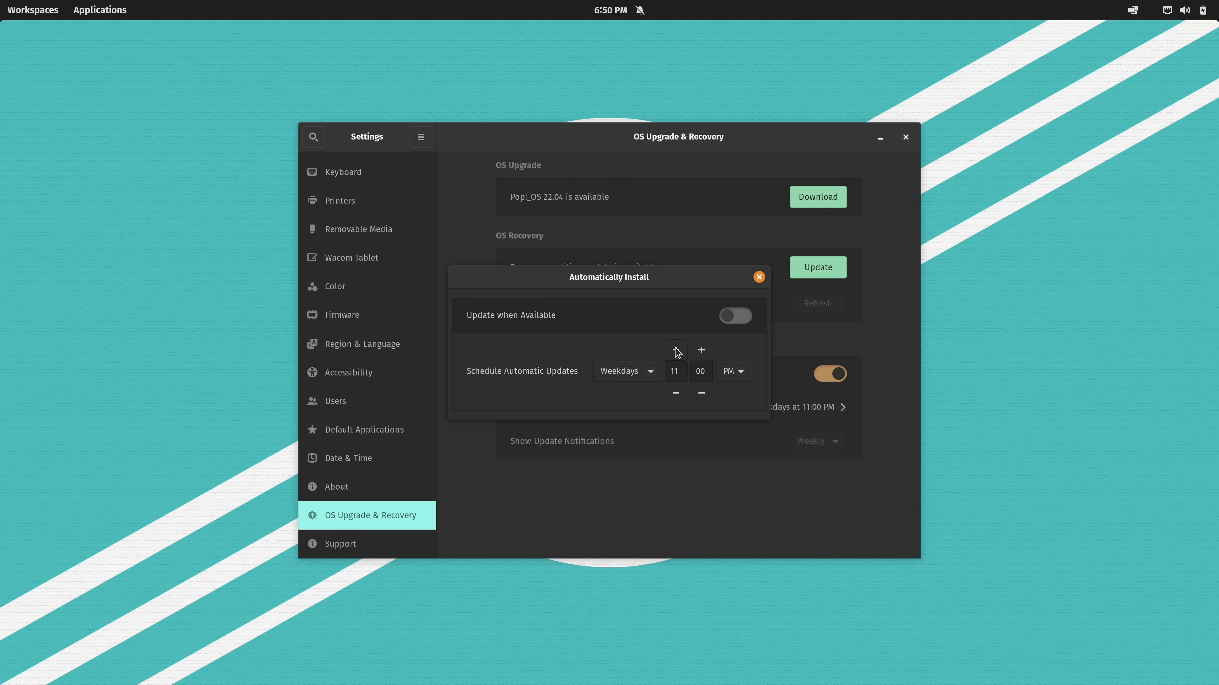
left_click(758, 277)
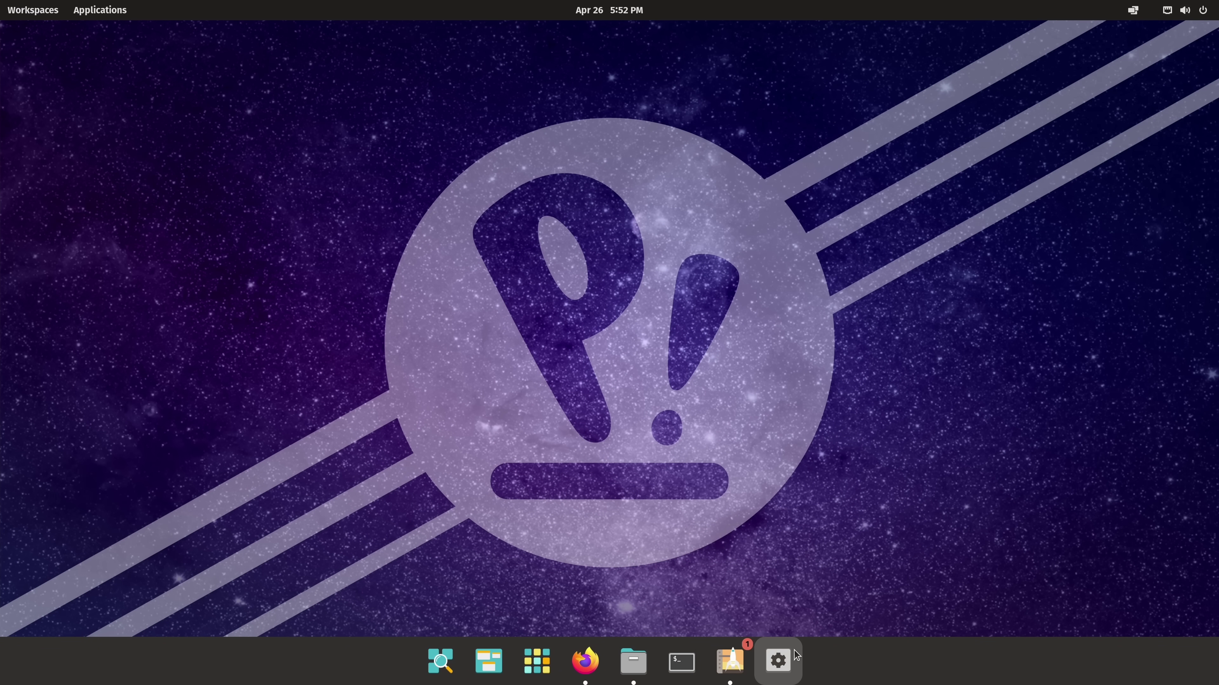
Relaunch Settings and open the OS Upgrade & Recovery page from the sidebar
left_click(779, 660)
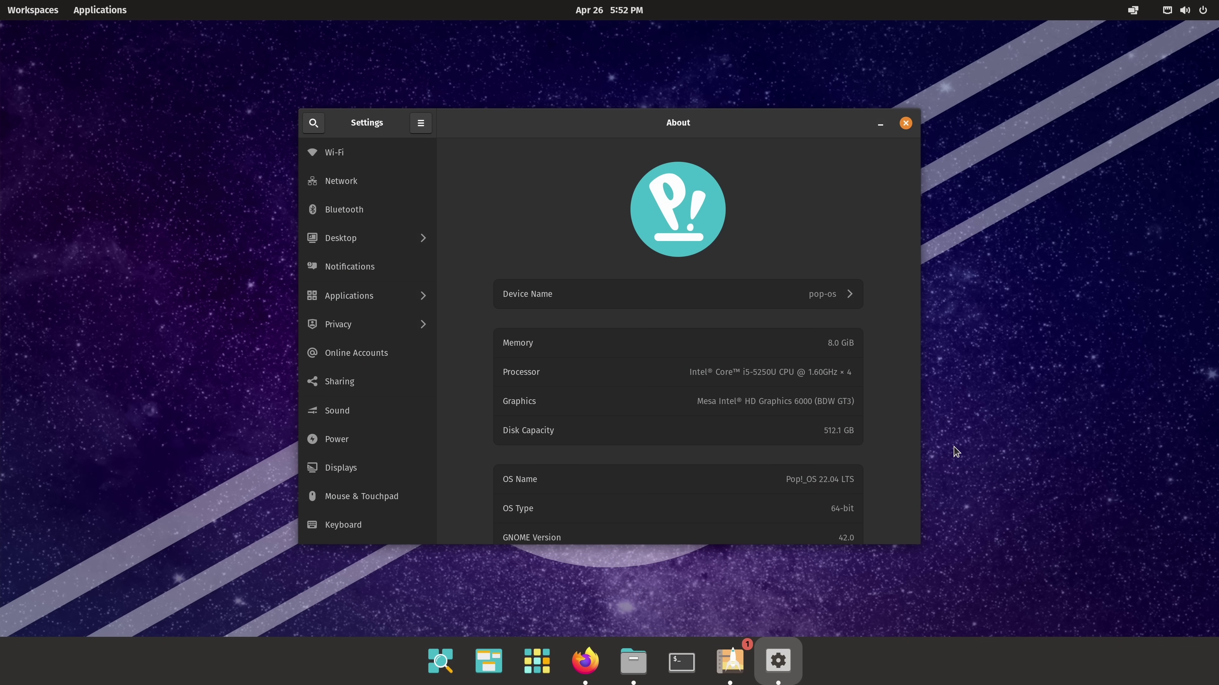
scroll(425, 297, "down", 9)
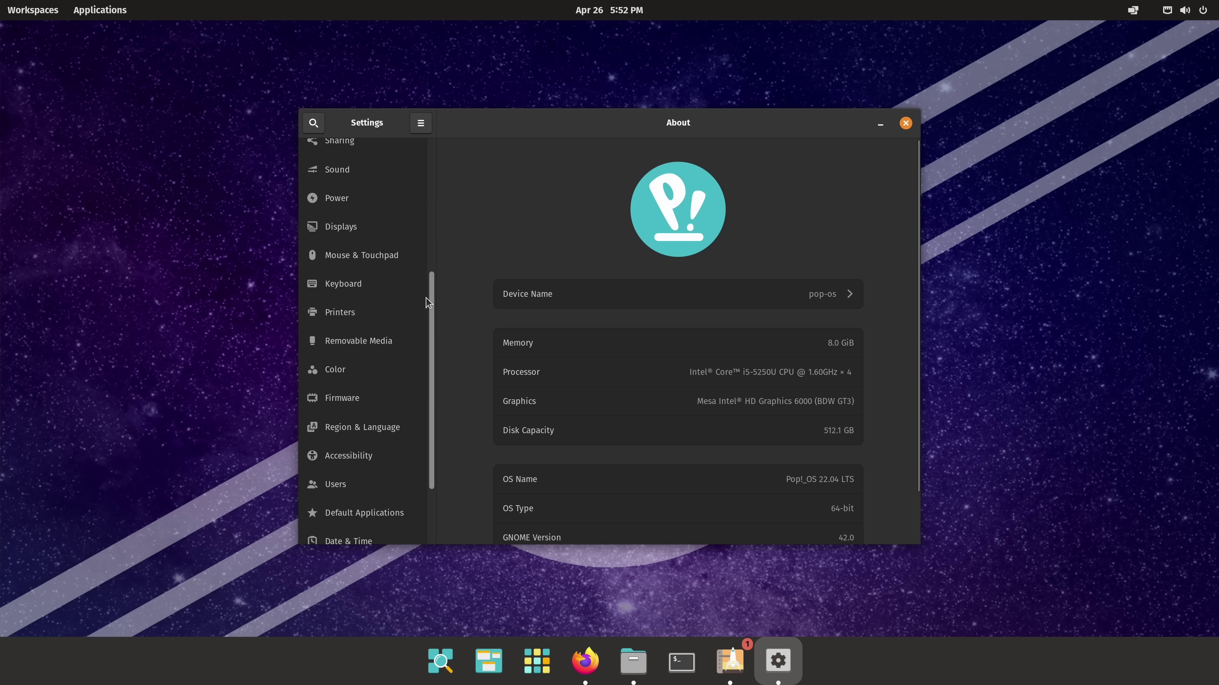
scroll(426, 297, "down", 4)
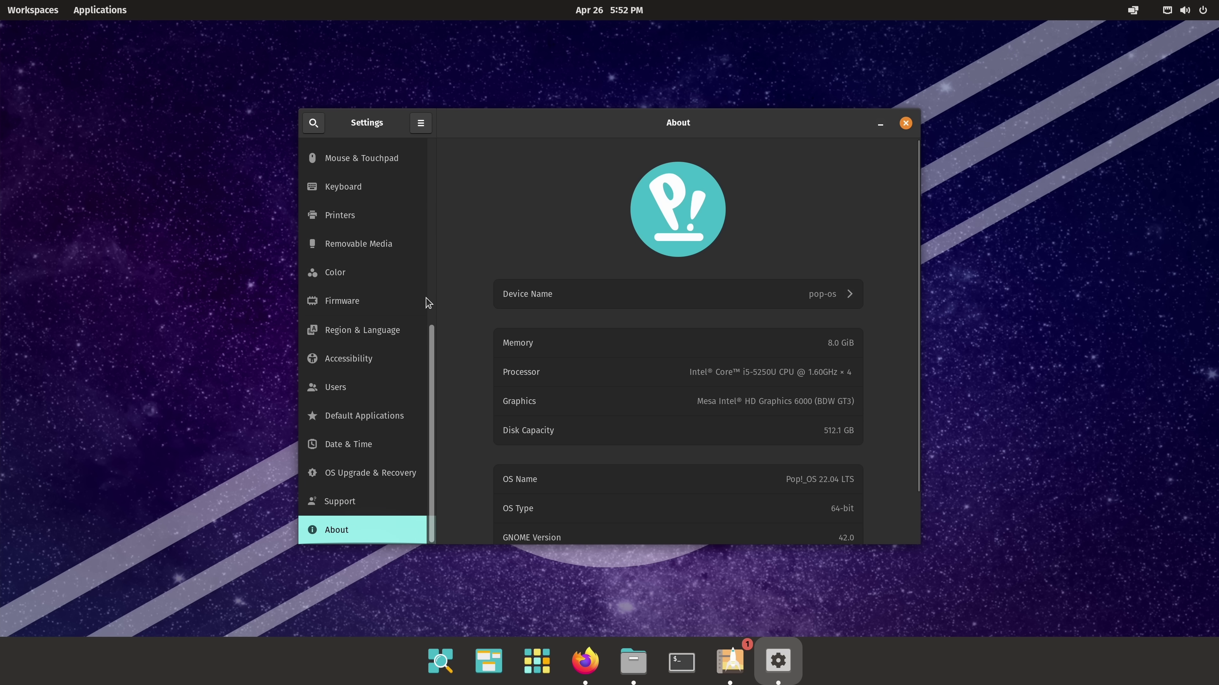
left_click(404, 474)
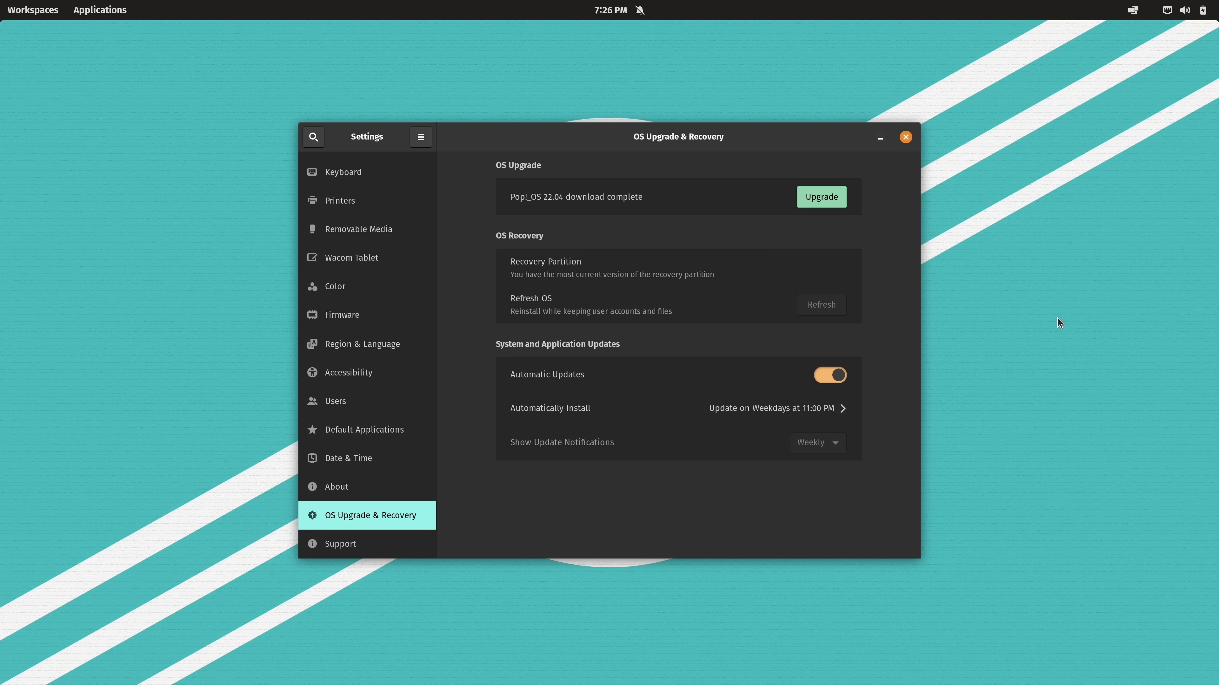
Start the Pop!_OS 22.04 upgrade and confirm Reboot & Upgrade to install it
left_click(834, 202)
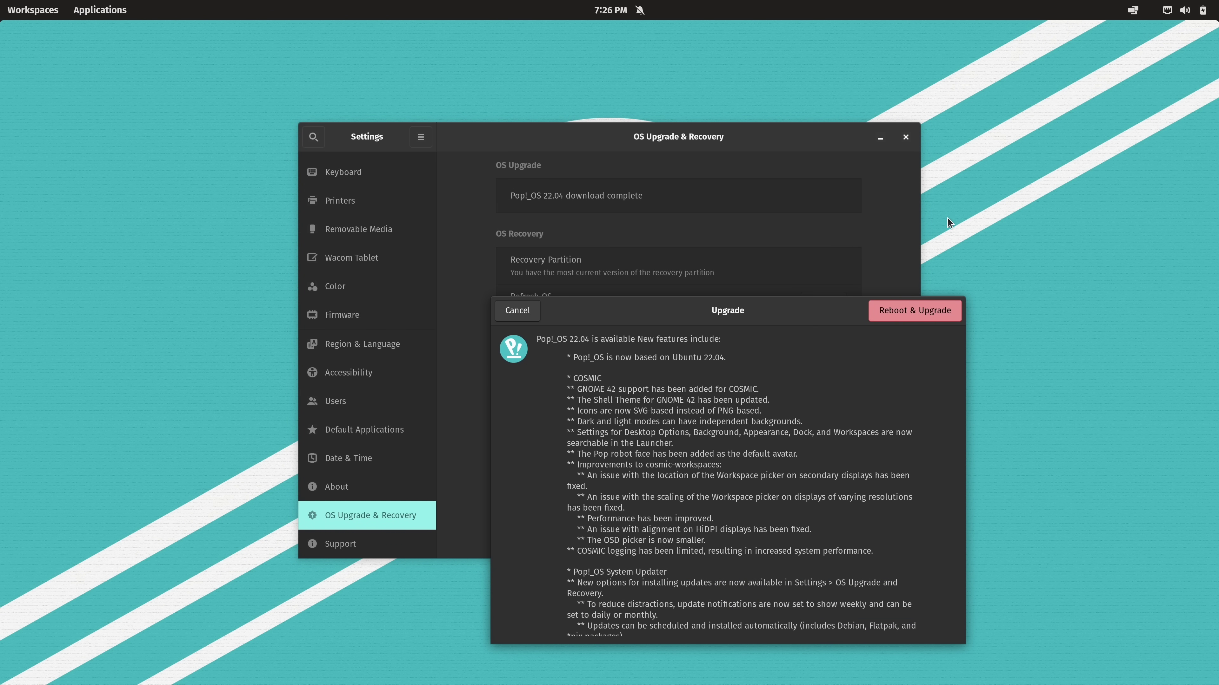
left_click(938, 311)
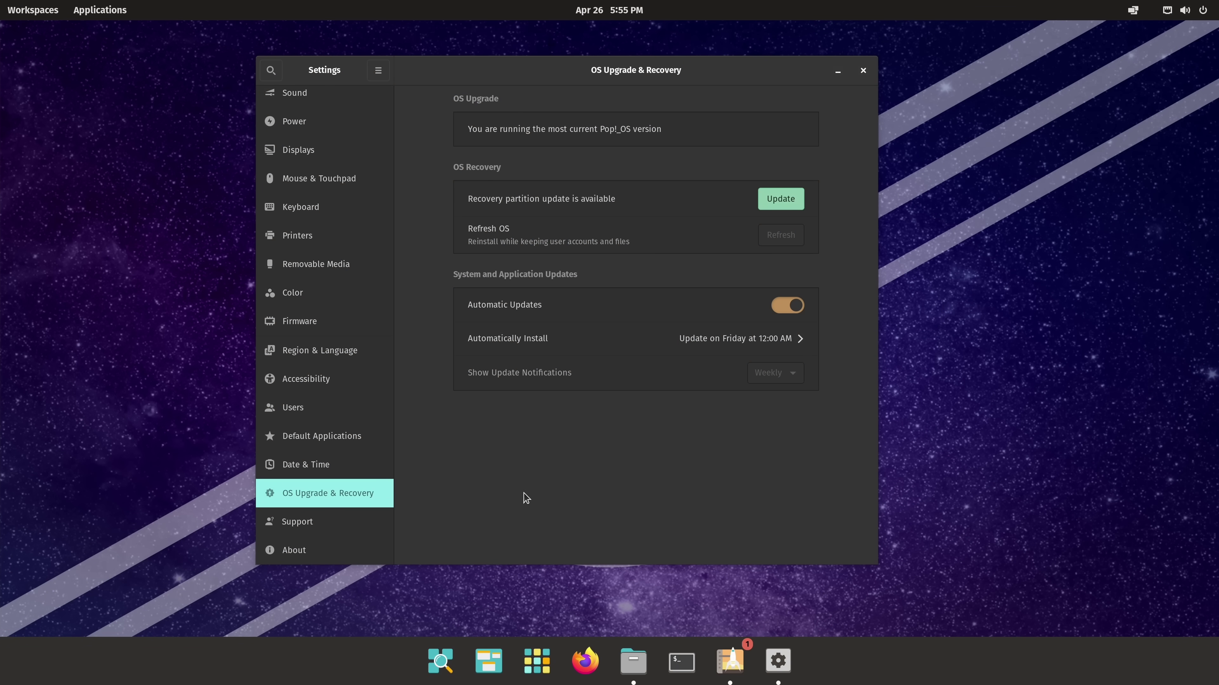
Switch Settings to the Support page with model, OS version and support options
left_click(340, 524)
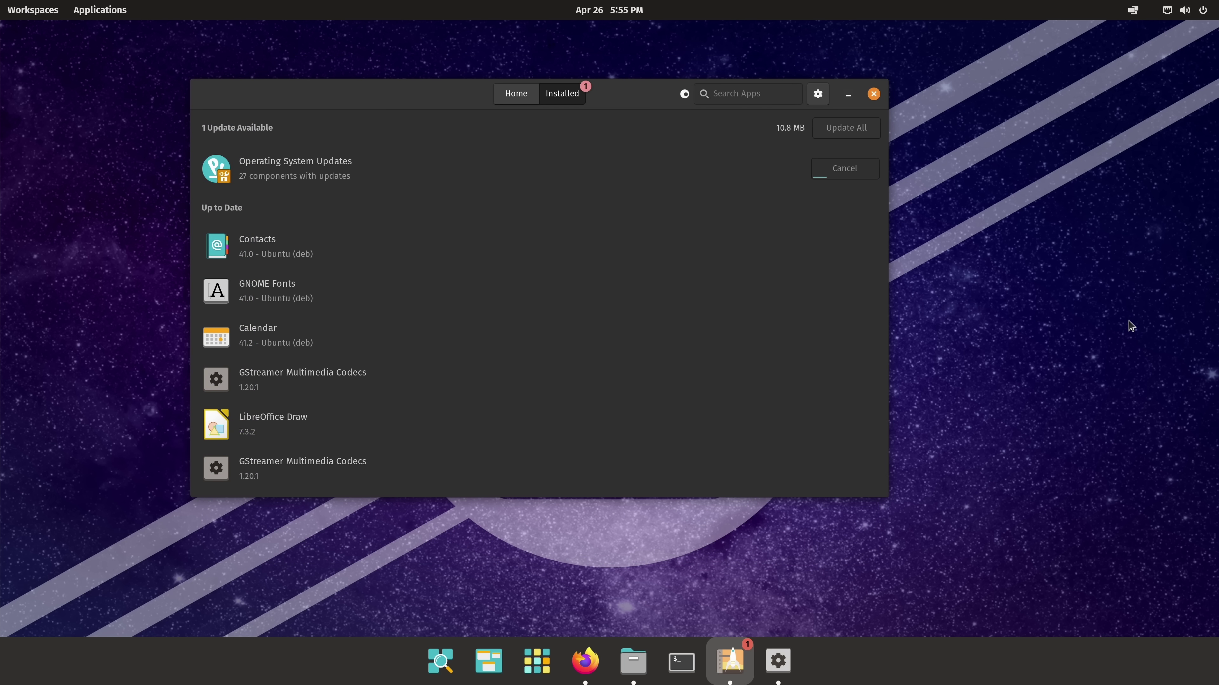
Install Steam from the Pop!_Picks list on the Pop!_Shop Home page
left_click(530, 99)
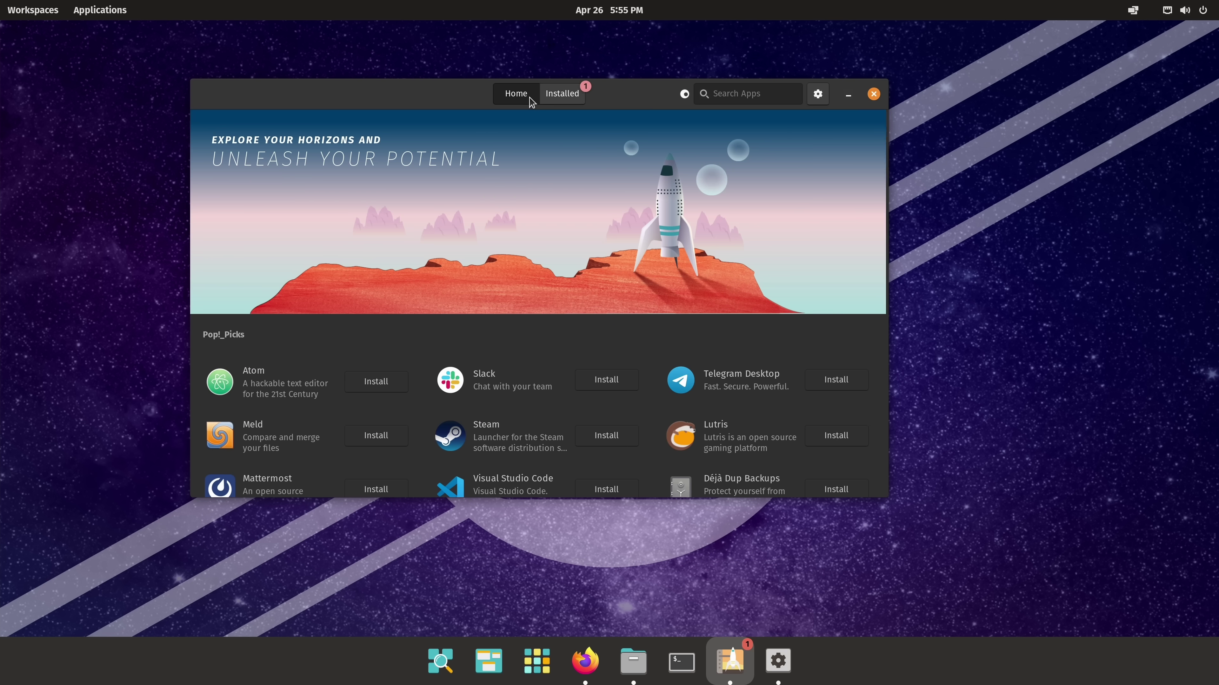
scroll(552, 409, "down", 3)
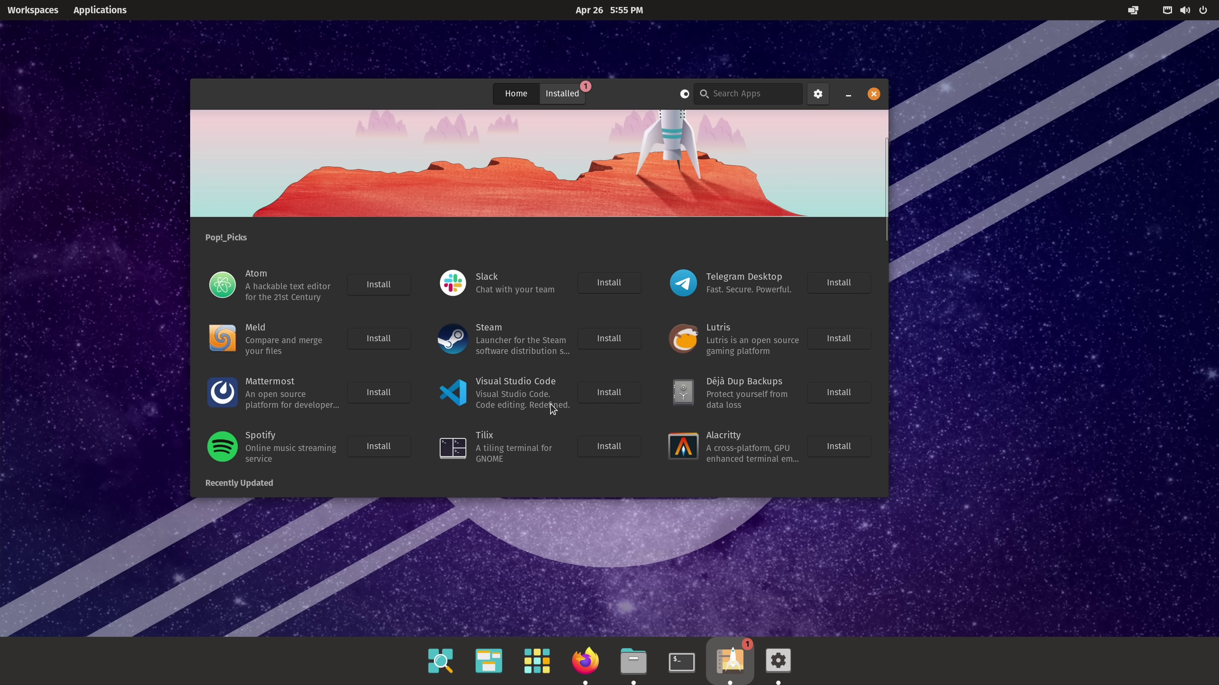
scroll(553, 408, "down", 2)
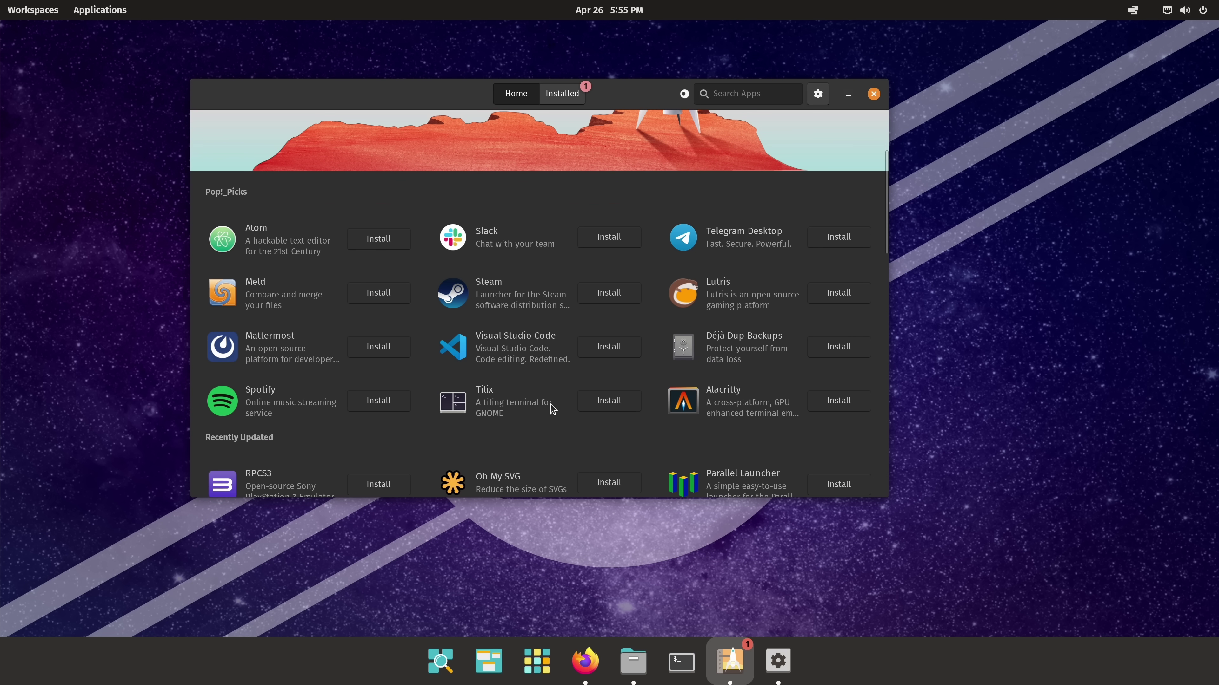
left_click(594, 298)
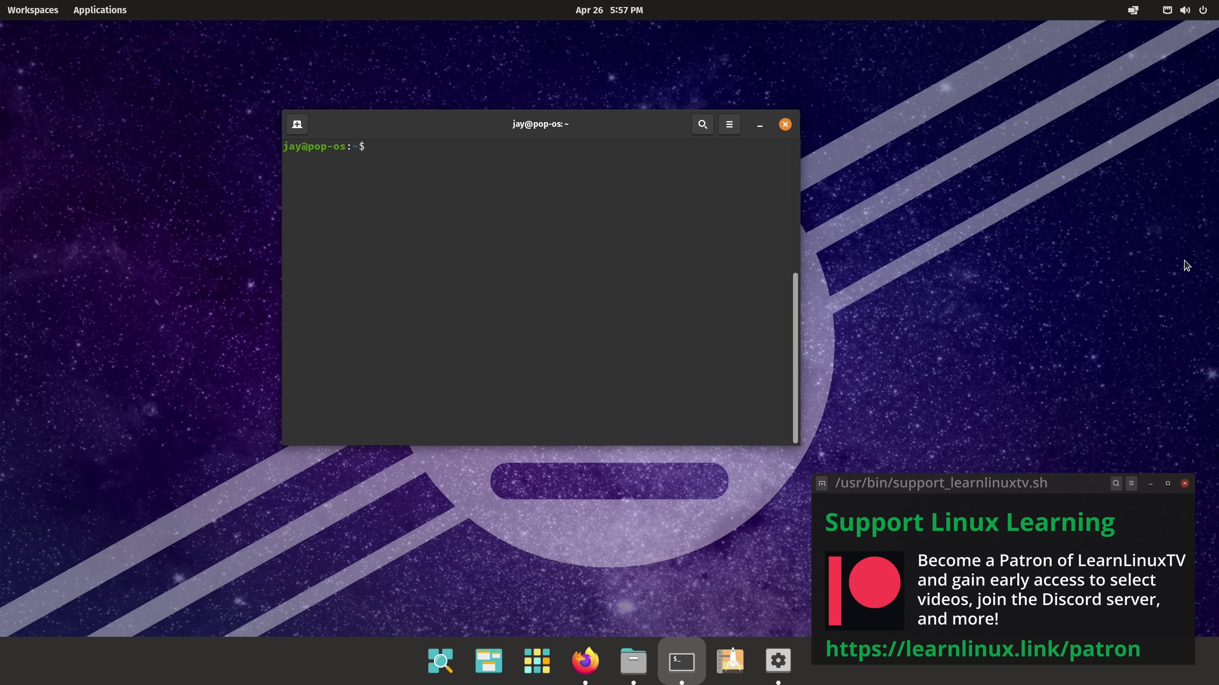
Check the running kernel with uname -r, showing 5.16.19-76051619-generic
type("uname -r")
key("Return")
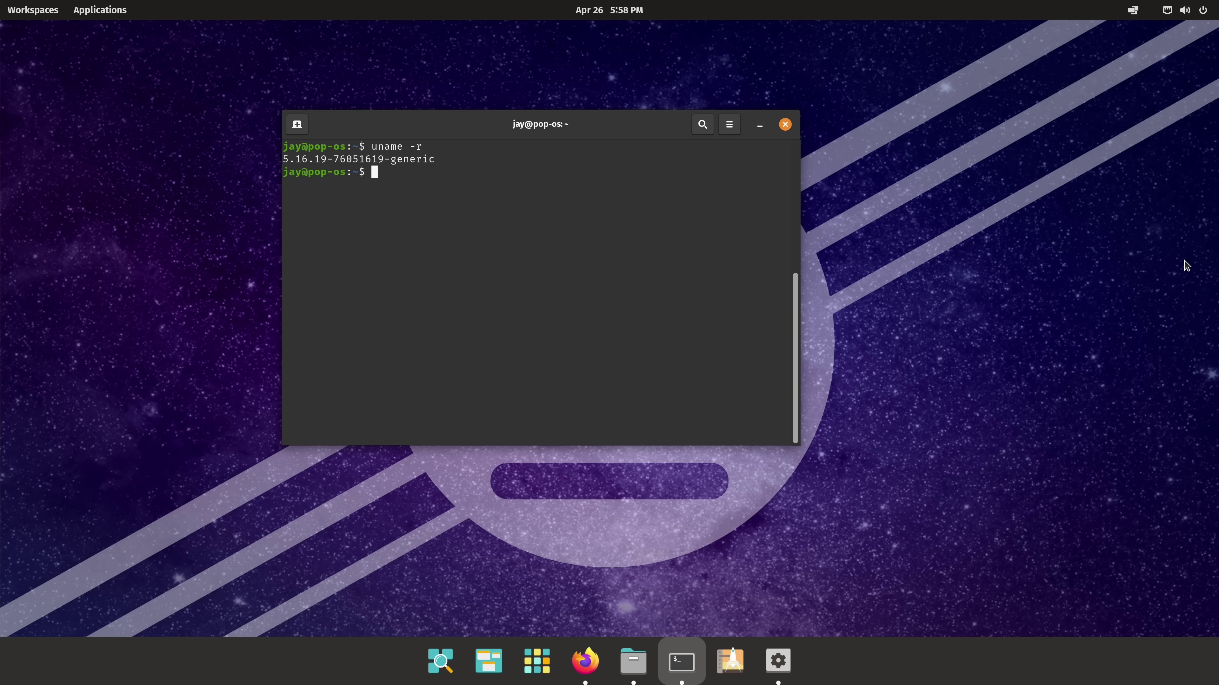
left_click(1176, 10)
Open Settings on the Sound page and scroll down to the Input device options
left_click(1068, 146)
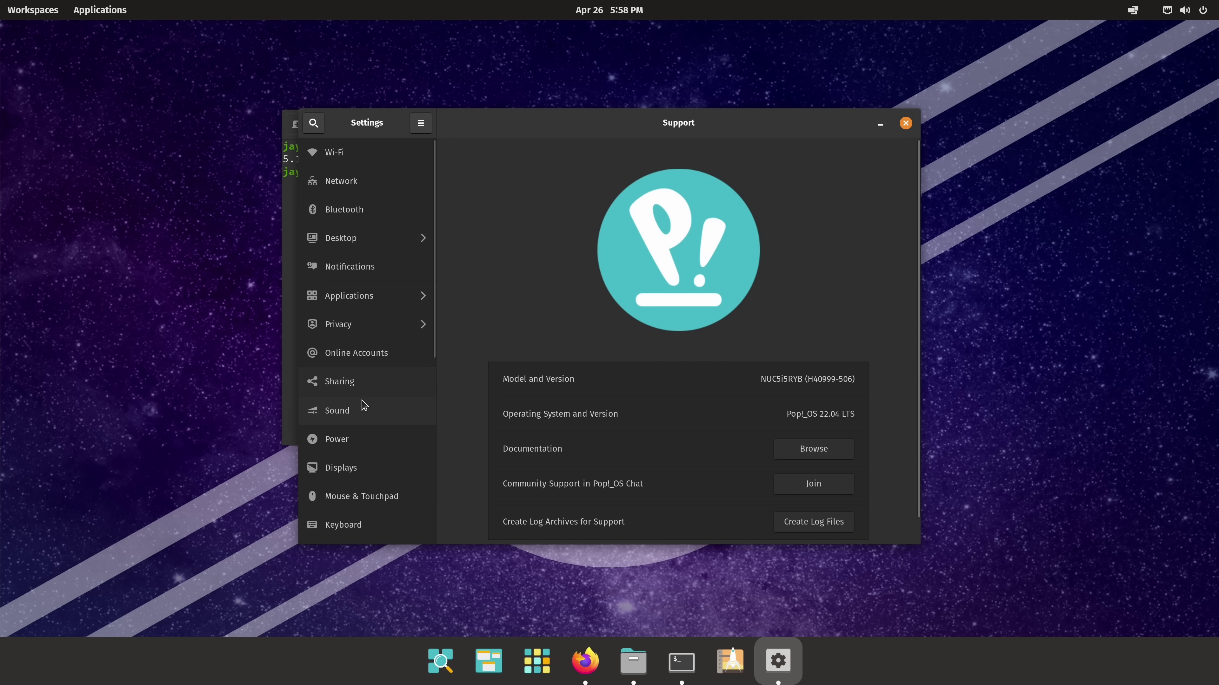
left_click(352, 408)
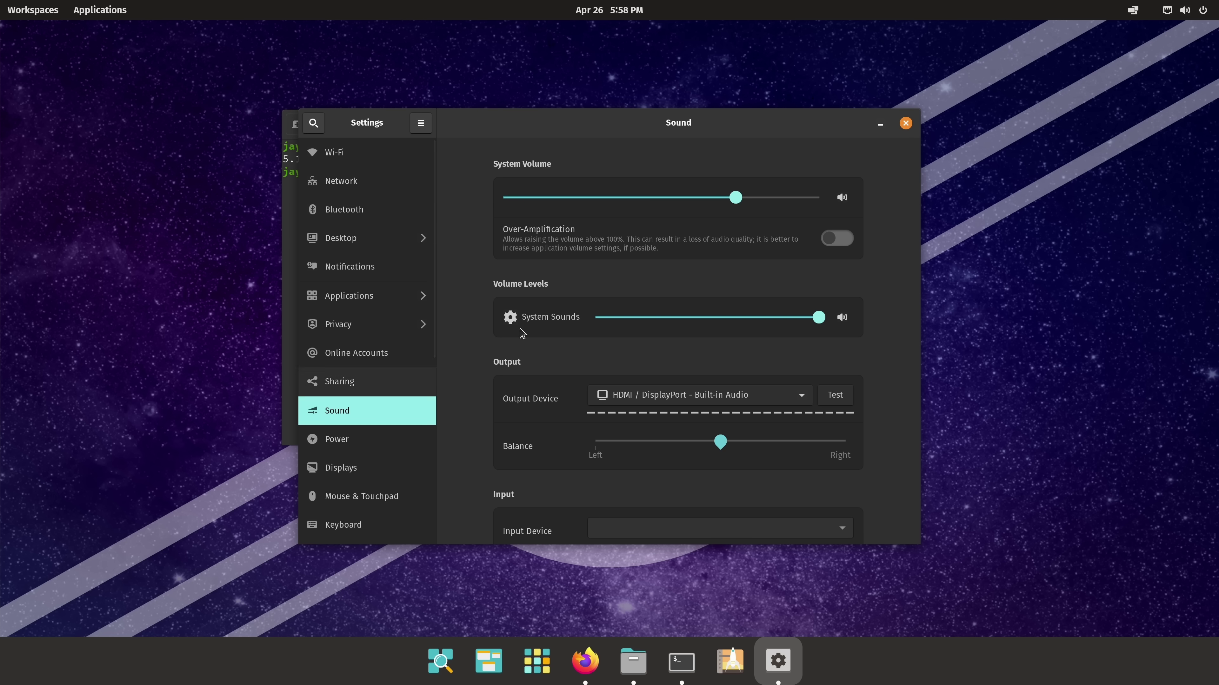
left_click_drag(917, 196, 911, 308)
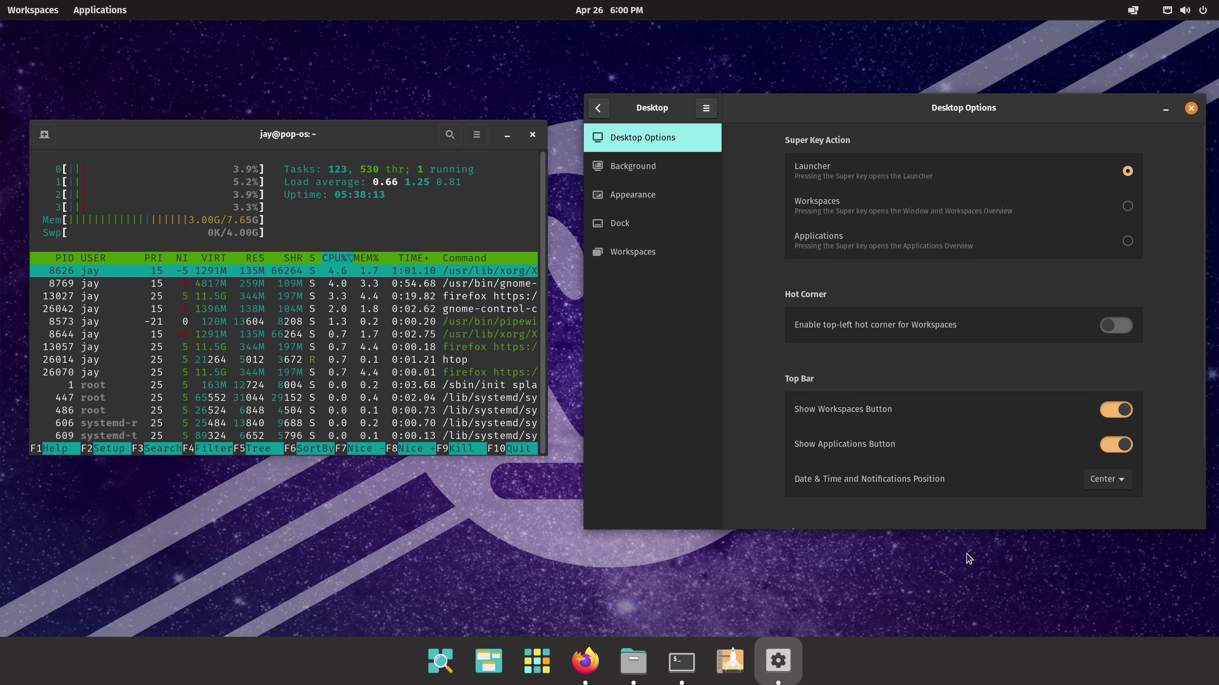
Set the Light appearance and turn off 'Extend dock to the edges of the screen'
left_click(663, 195)
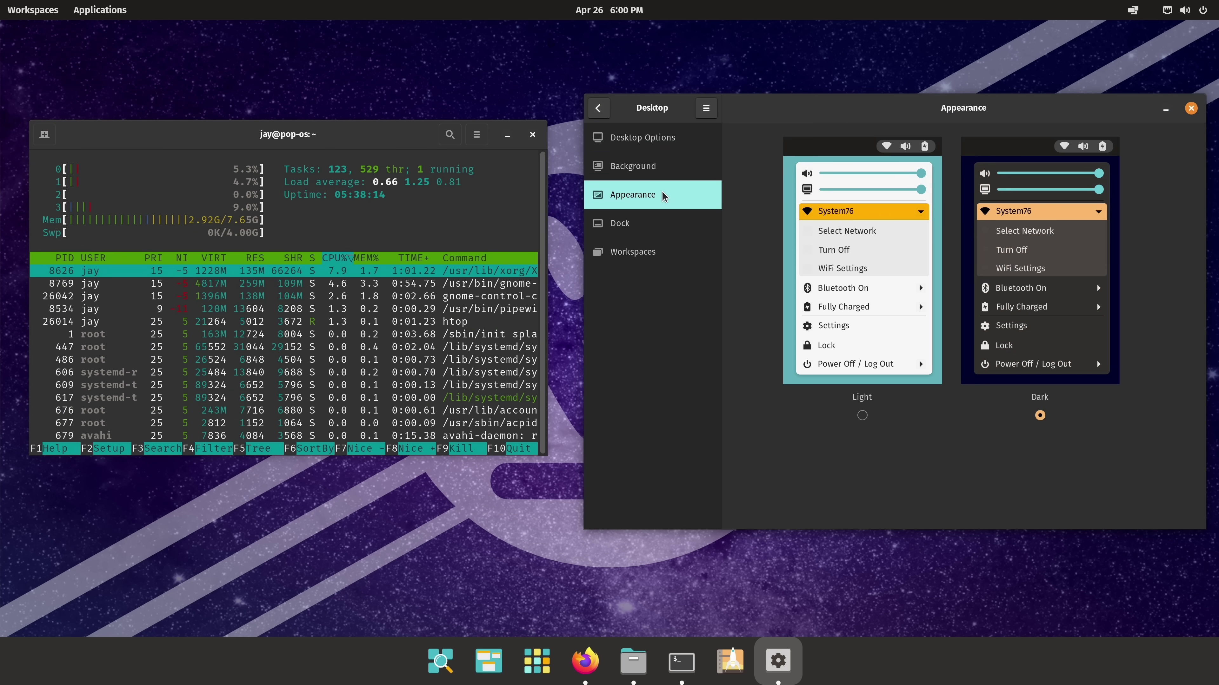
left_click(838, 273)
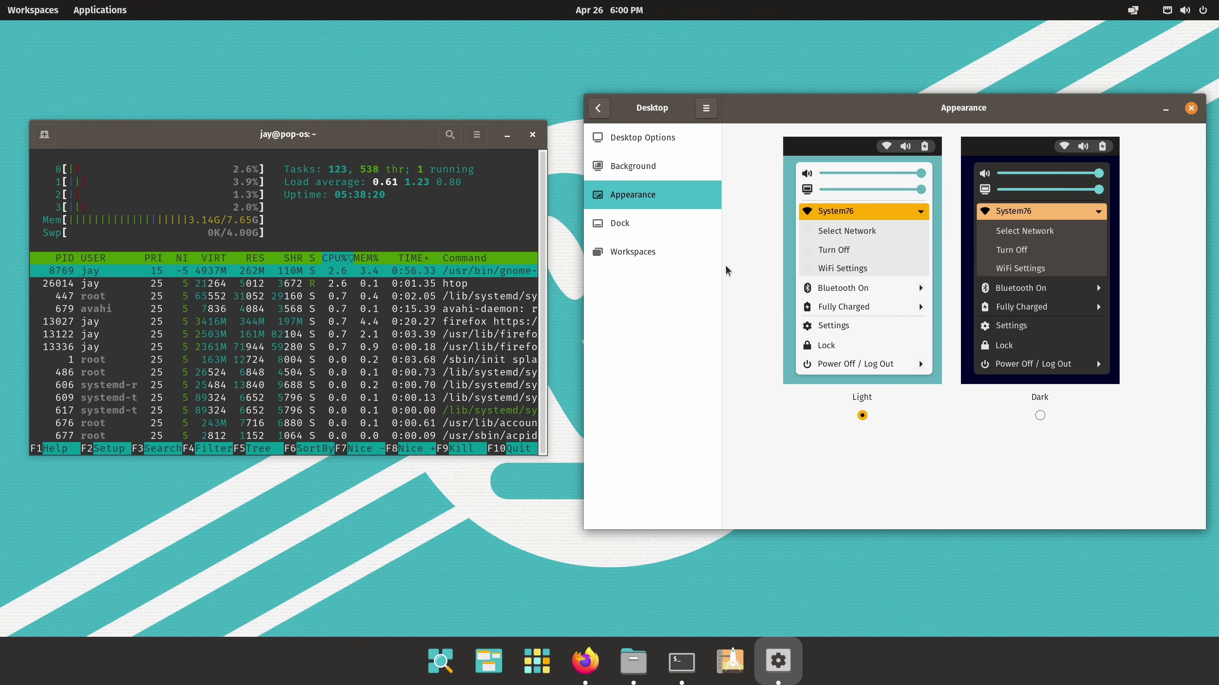
left_click(638, 231)
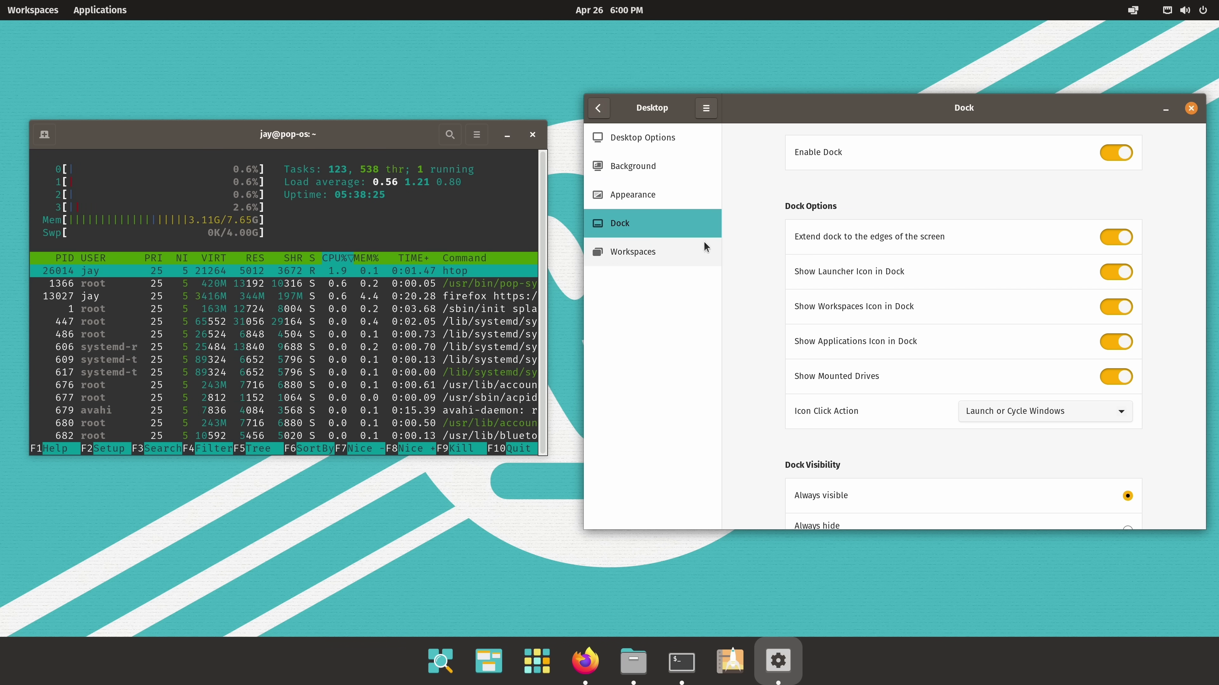
left_click(1117, 237)
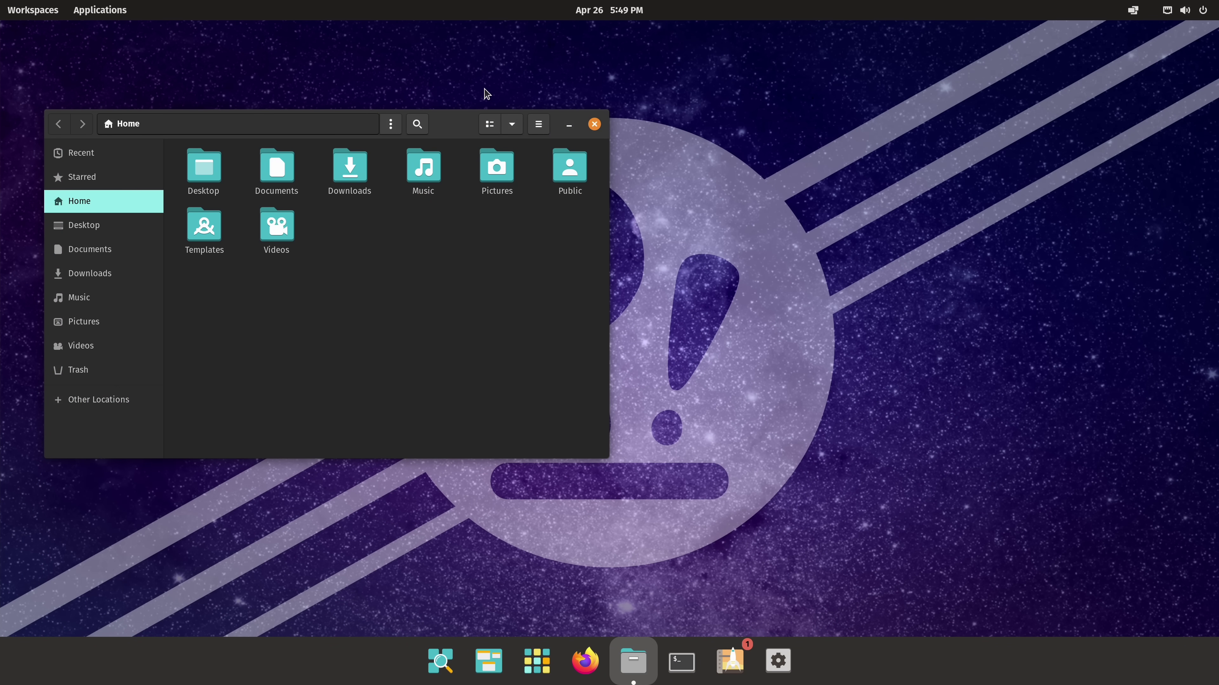
Drag the Files window showing the Home folder to the lower right of the desktop
left_click_drag(458, 124, 1046, 237)
Open the Applications library and view its Office and System folders
left_click(124, 13)
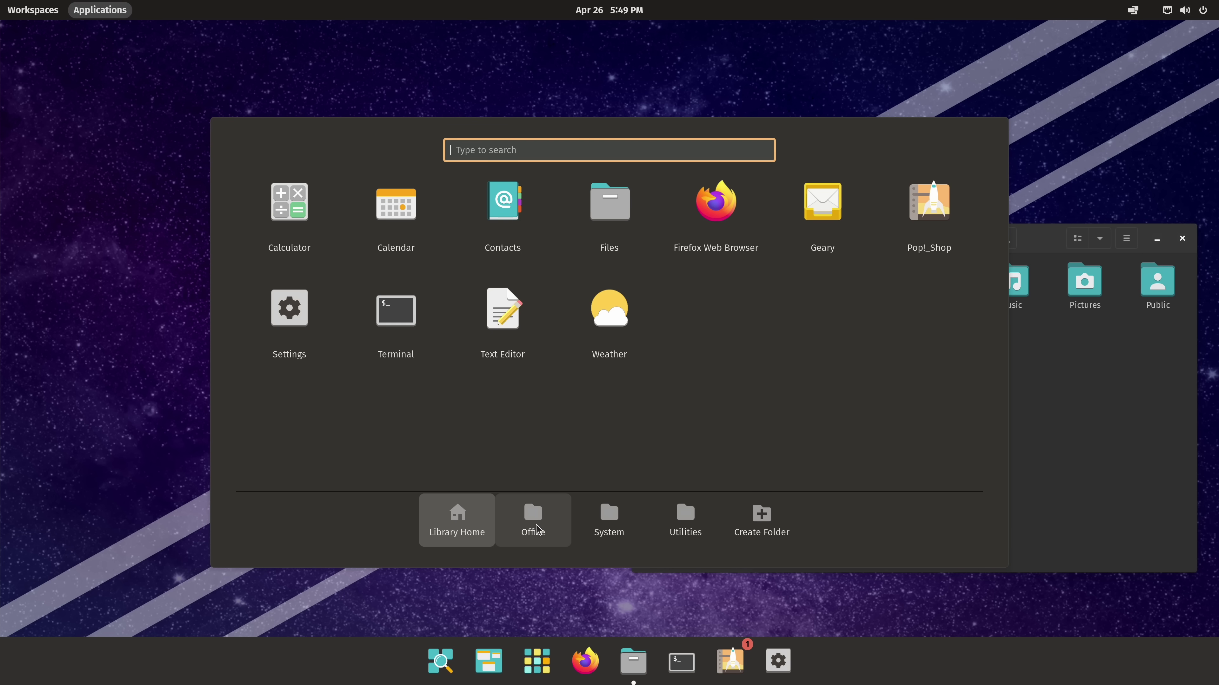
left_click(537, 528)
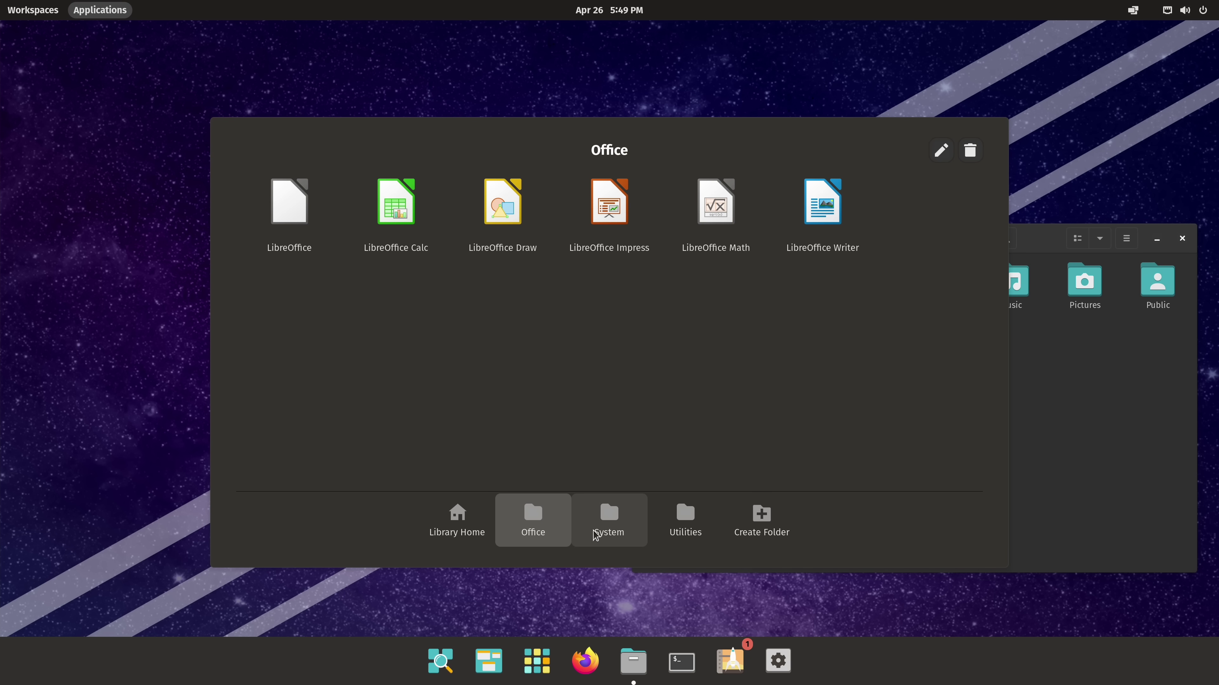
left_click(603, 534)
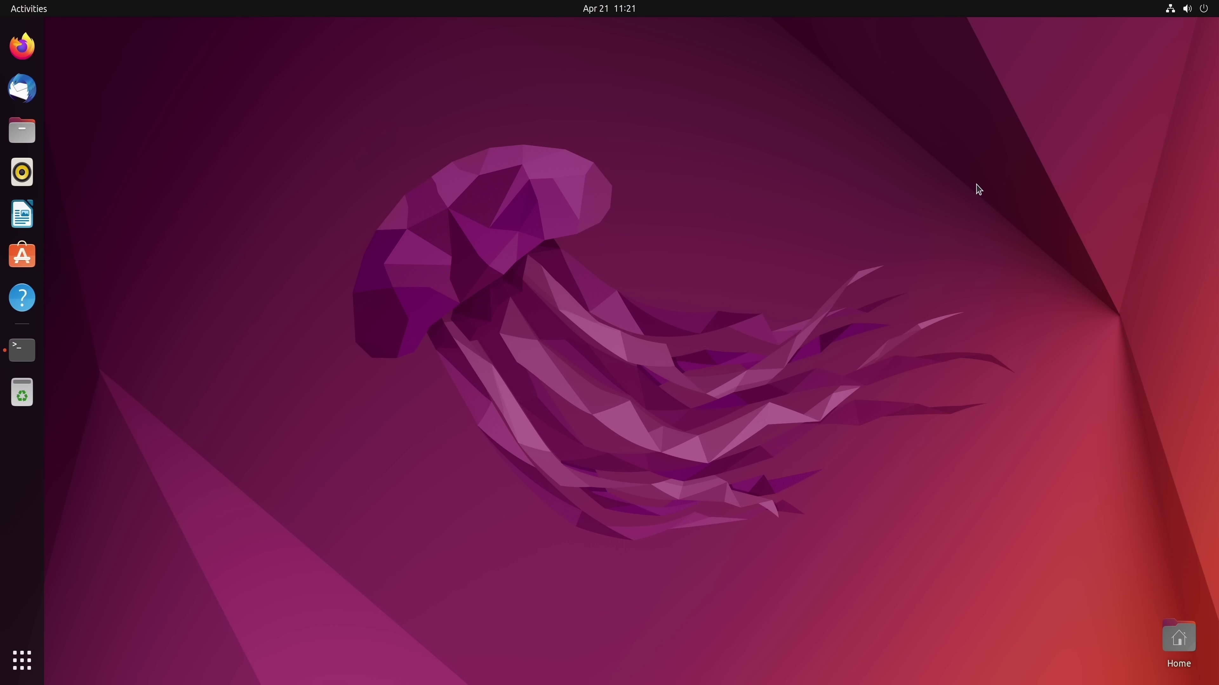
Launch Firefox Web Browser from the Ubuntu dock
left_click(30, 54)
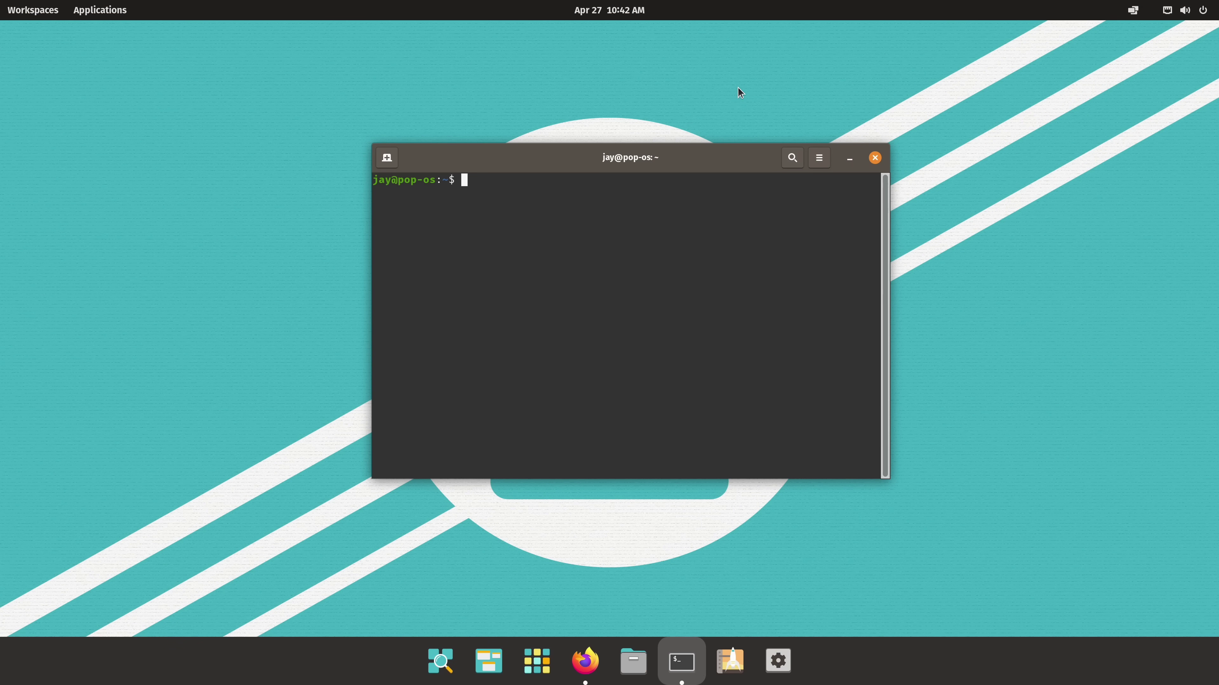
Run 'which firefox' (/usr/bin/firefox) and 'snap list', which reports snap not found
type("which firefo")
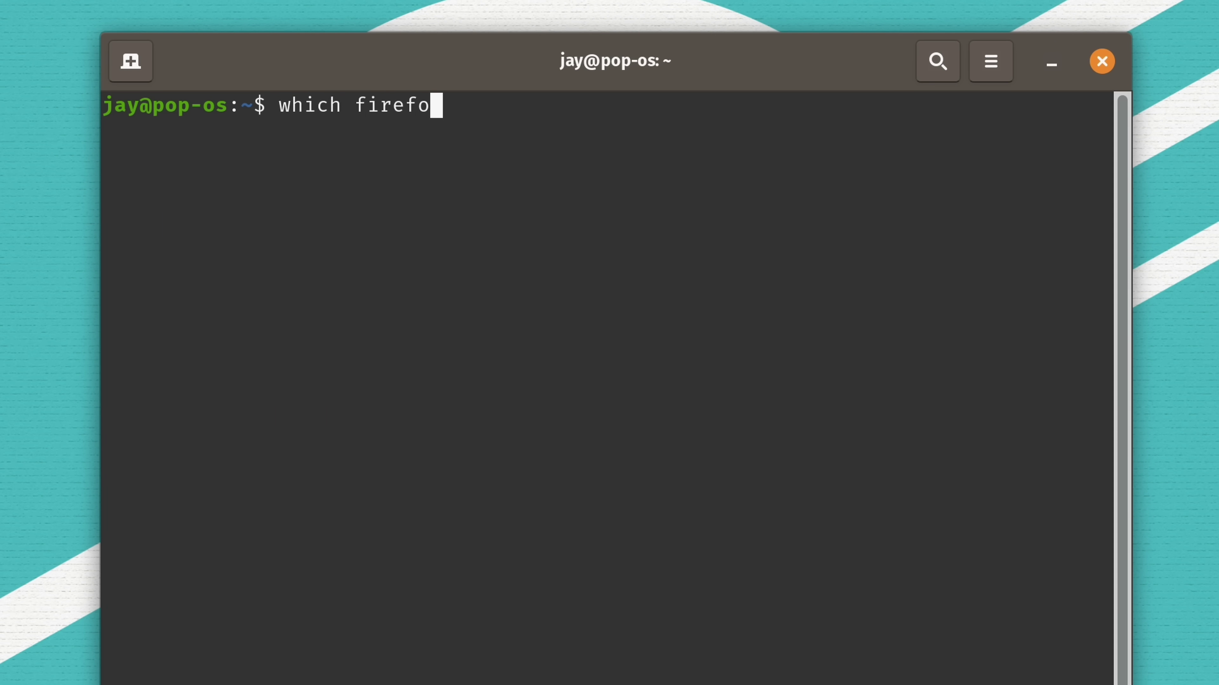
type("x")
key("Return")
type("snap list")
key("Return")
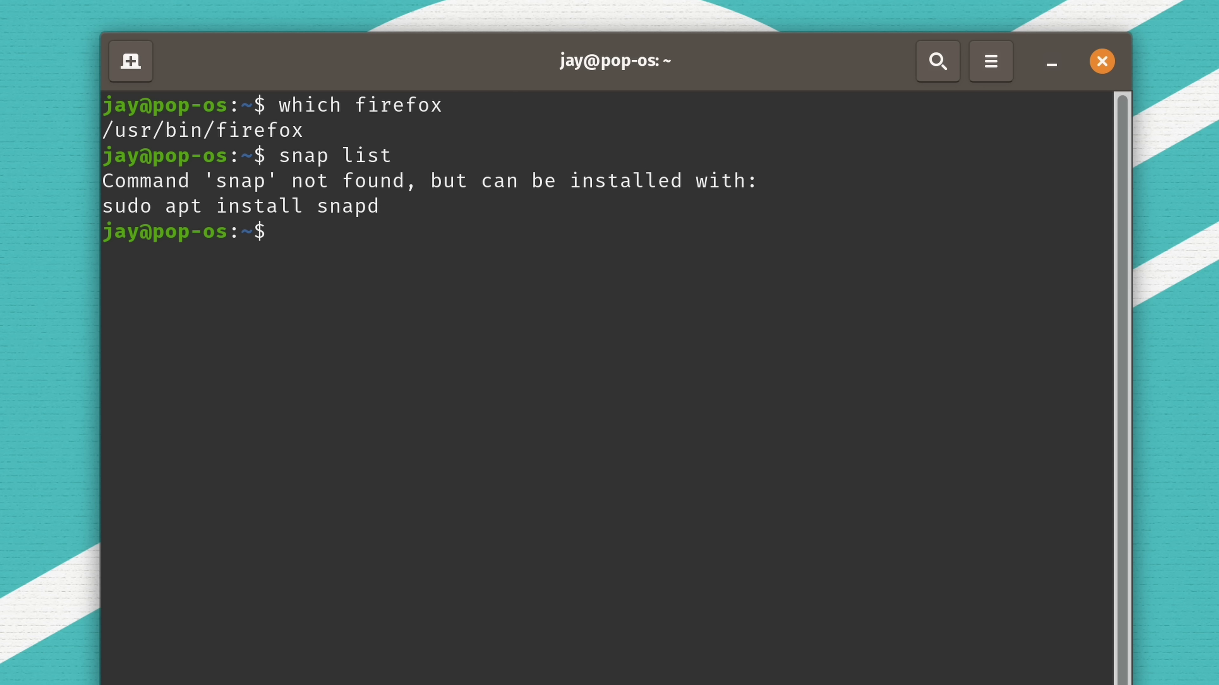